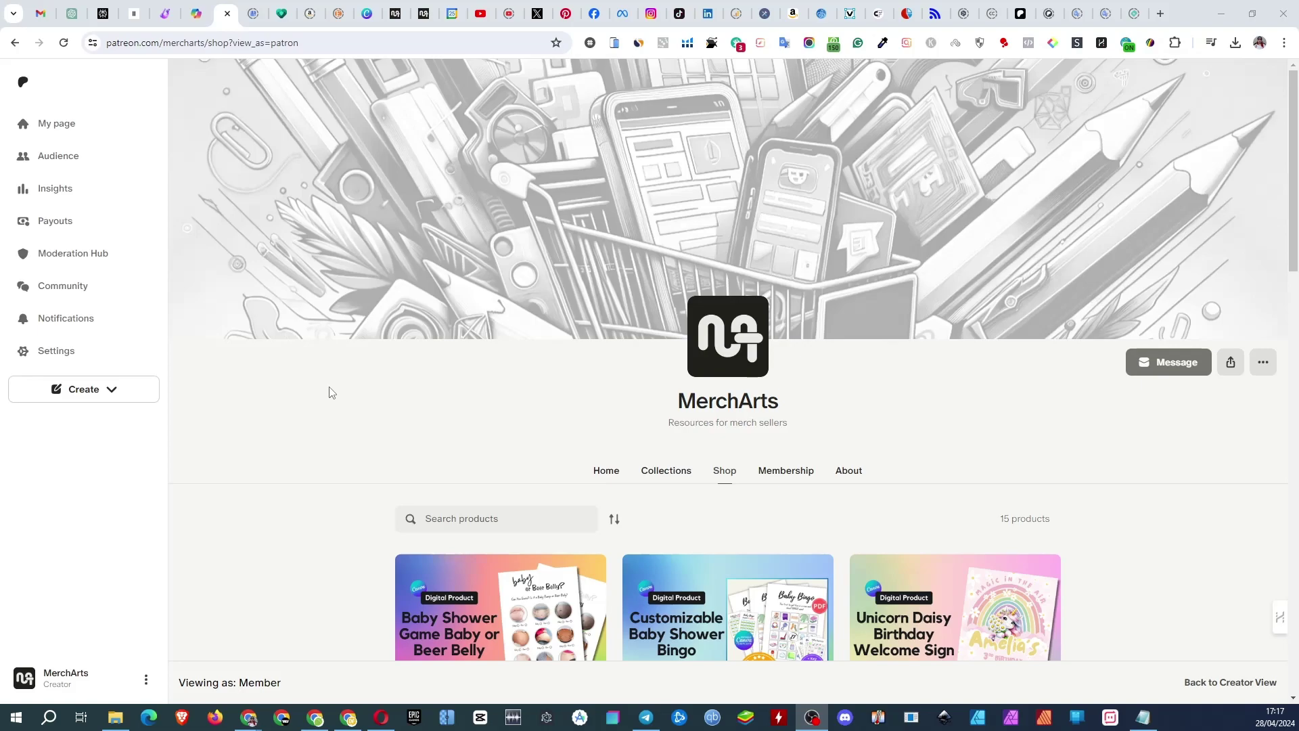
Look through the creator's membership tiers page, then return to the MerchArts shop listings.
scroll(332, 393, down, 8)
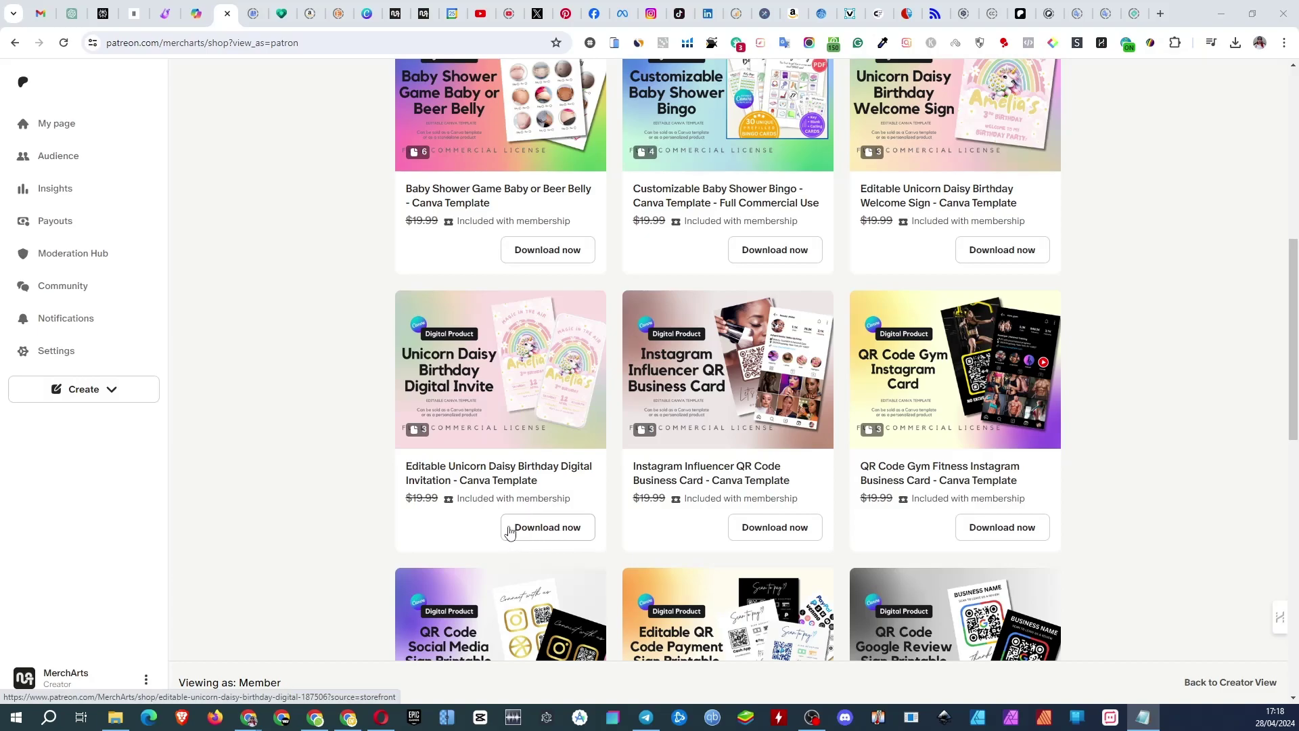
scroll(629, 447, up, 6)
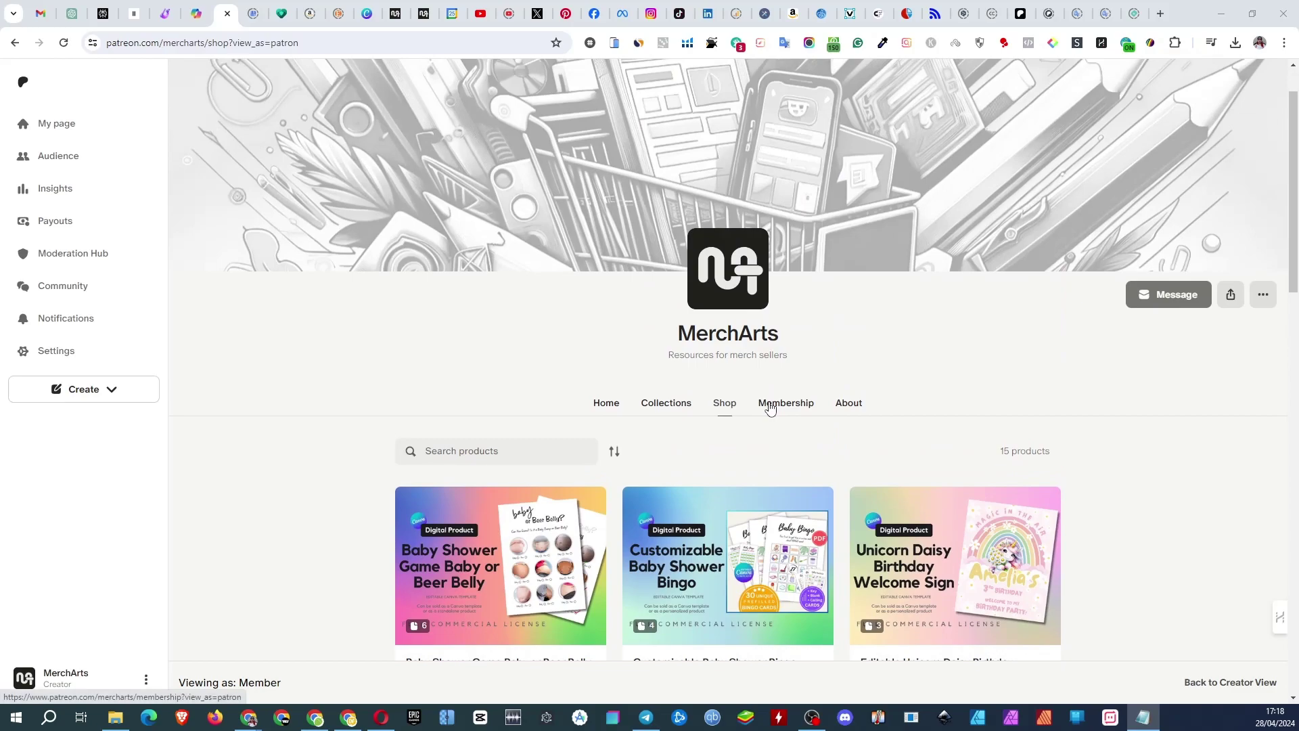
click(766, 404)
scroll(487, 424, down, 6)
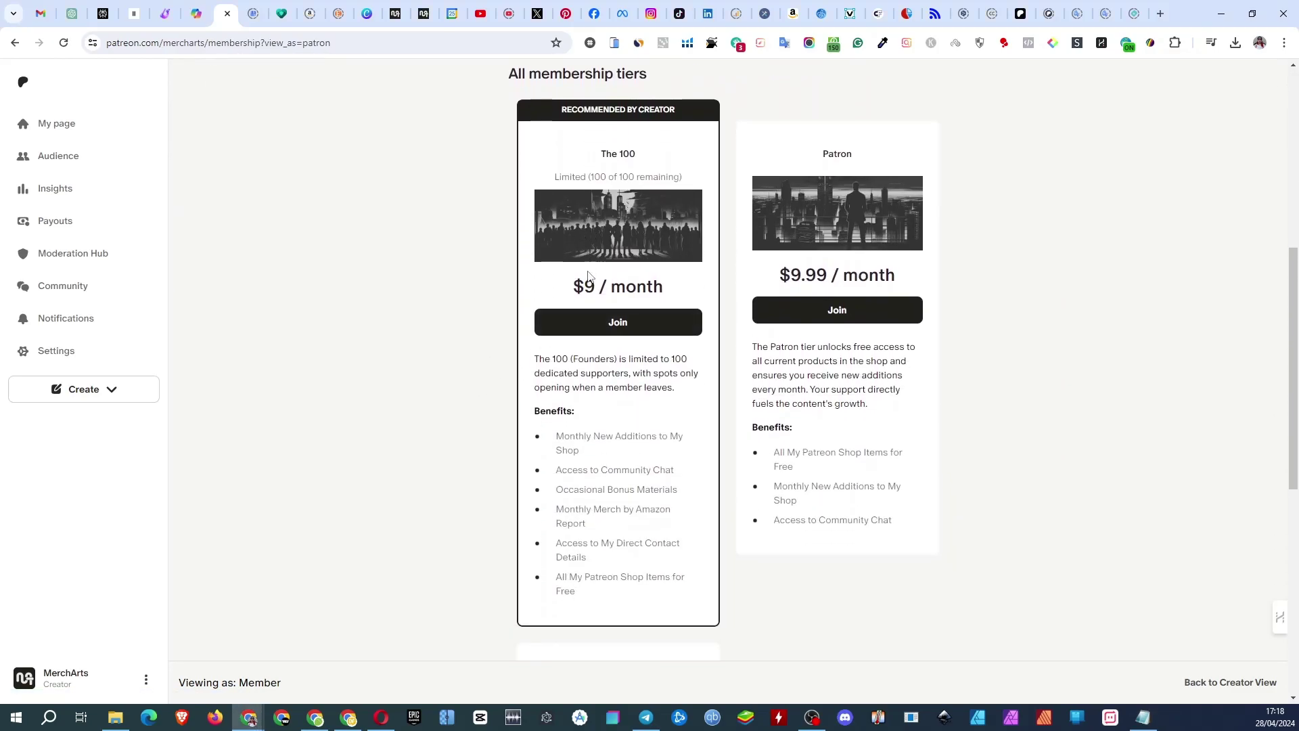
scroll(590, 485, down, 7)
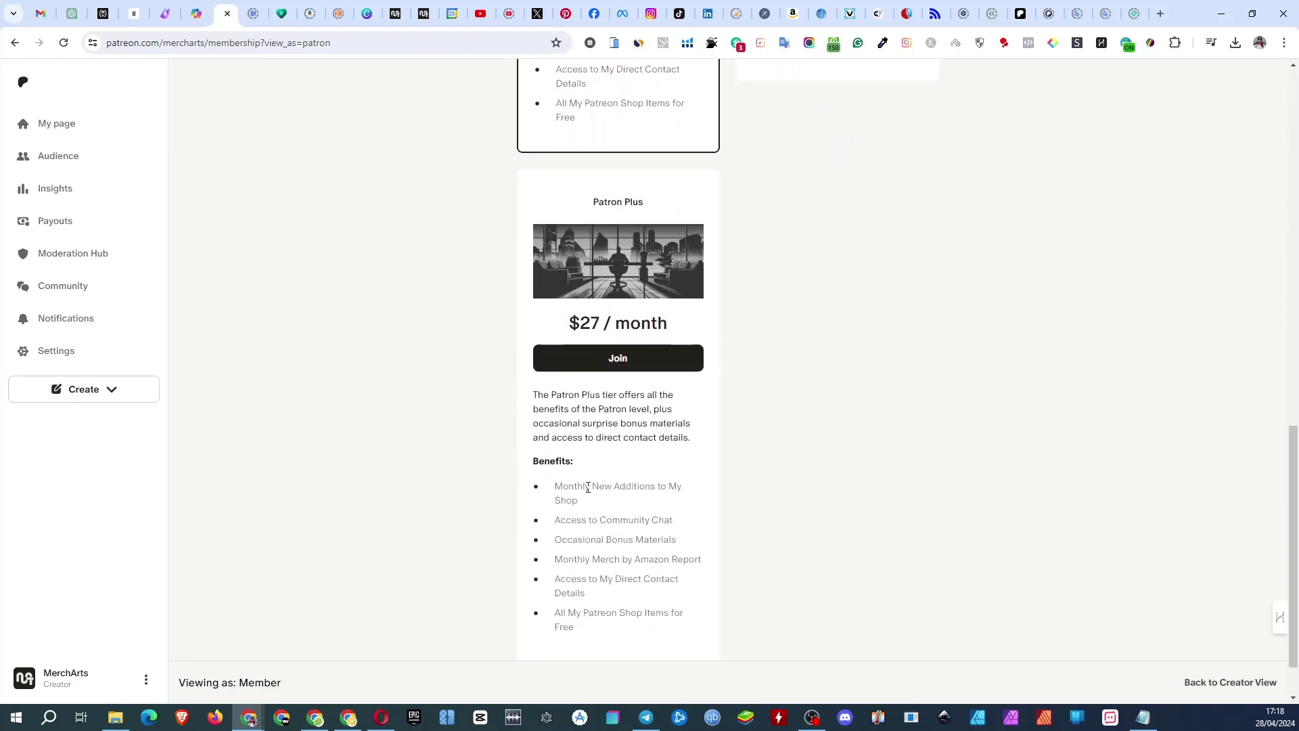
scroll(588, 488, up, 6)
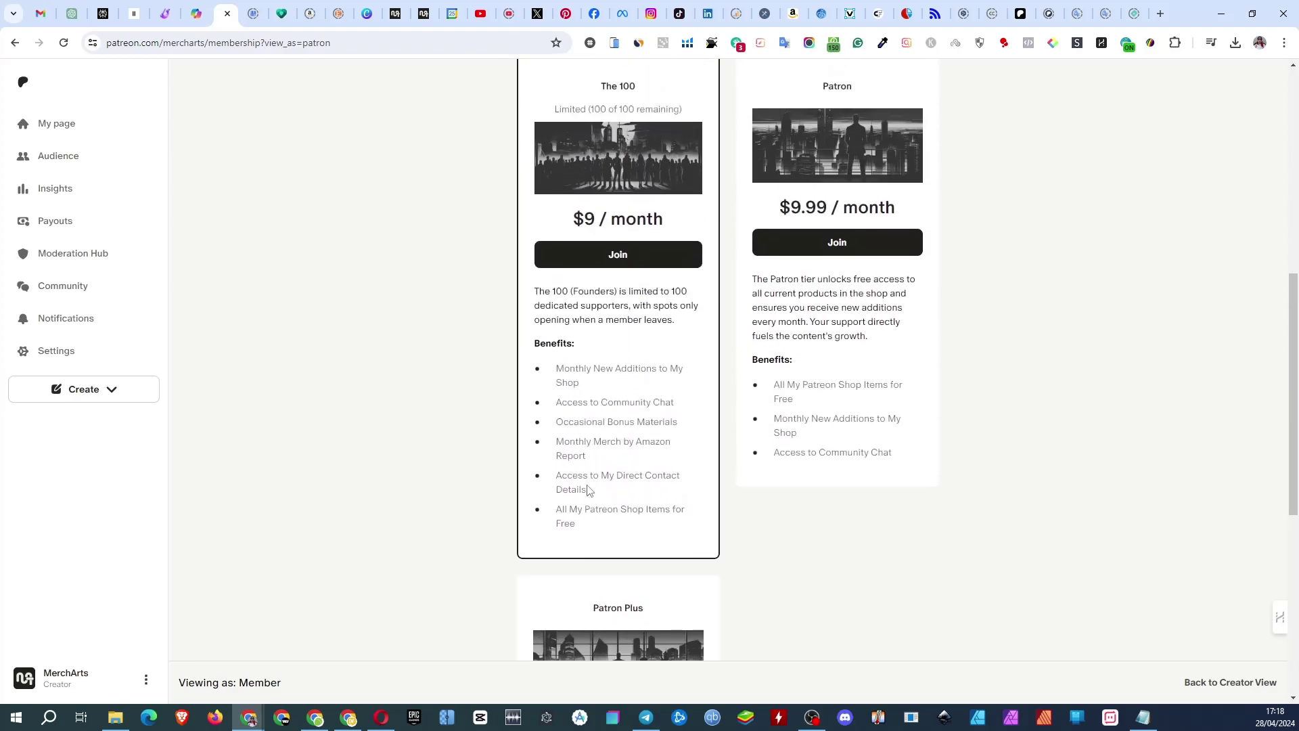
scroll(588, 491, up, 2)
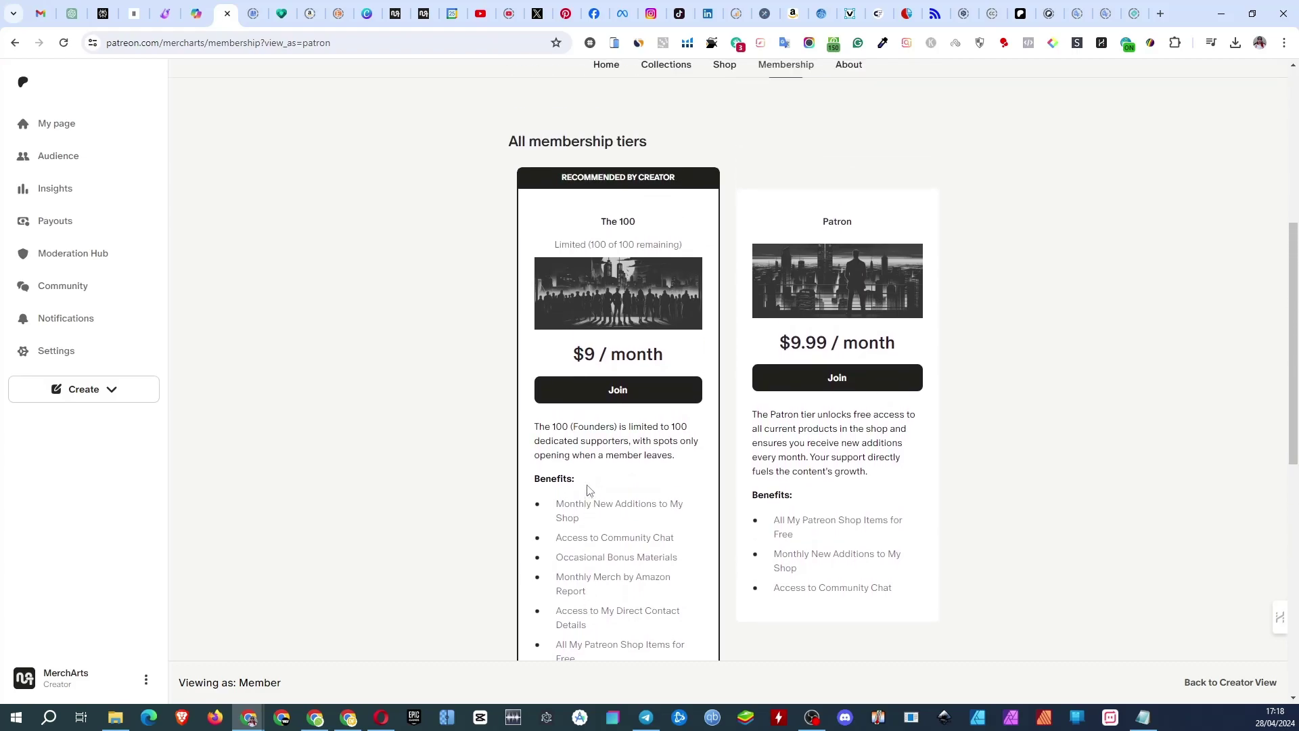
scroll(588, 490, up, 1)
click(724, 133)
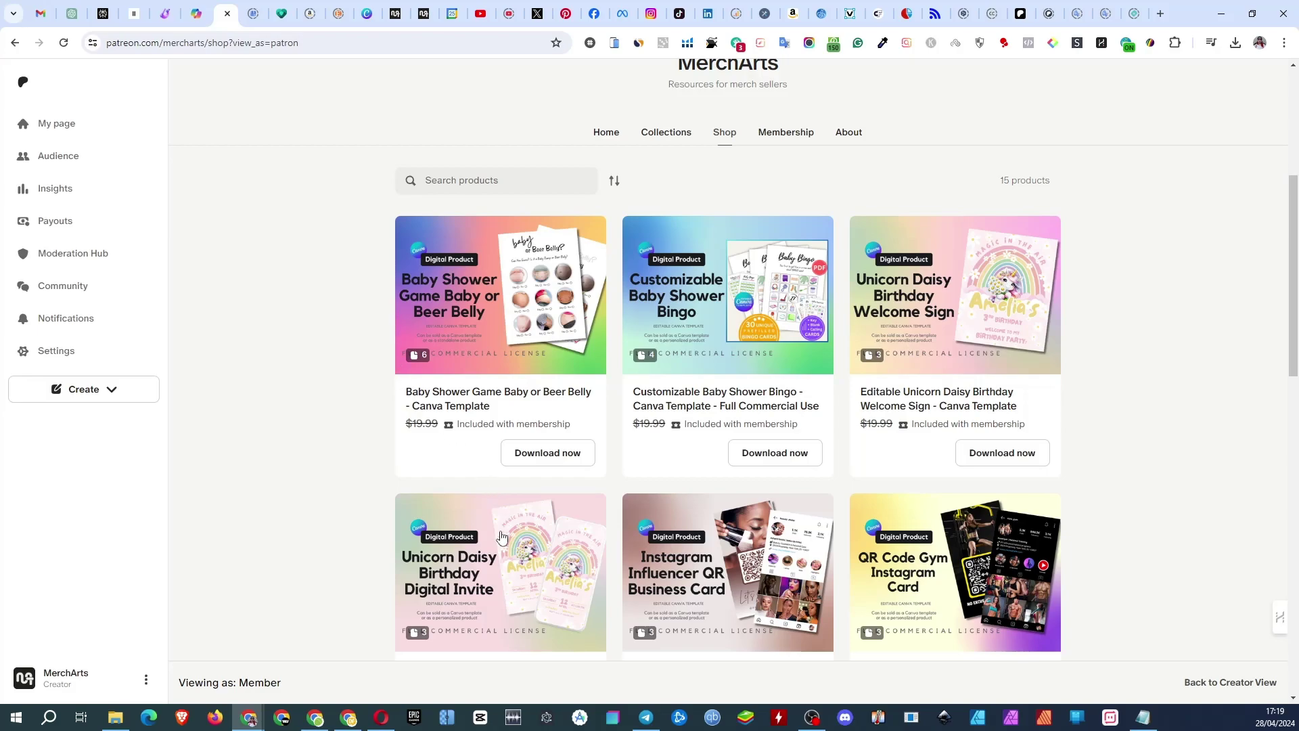
Open the Unicorn Daisy Birthday Digital Invite product and scroll to its What's Included description.
click(501, 537)
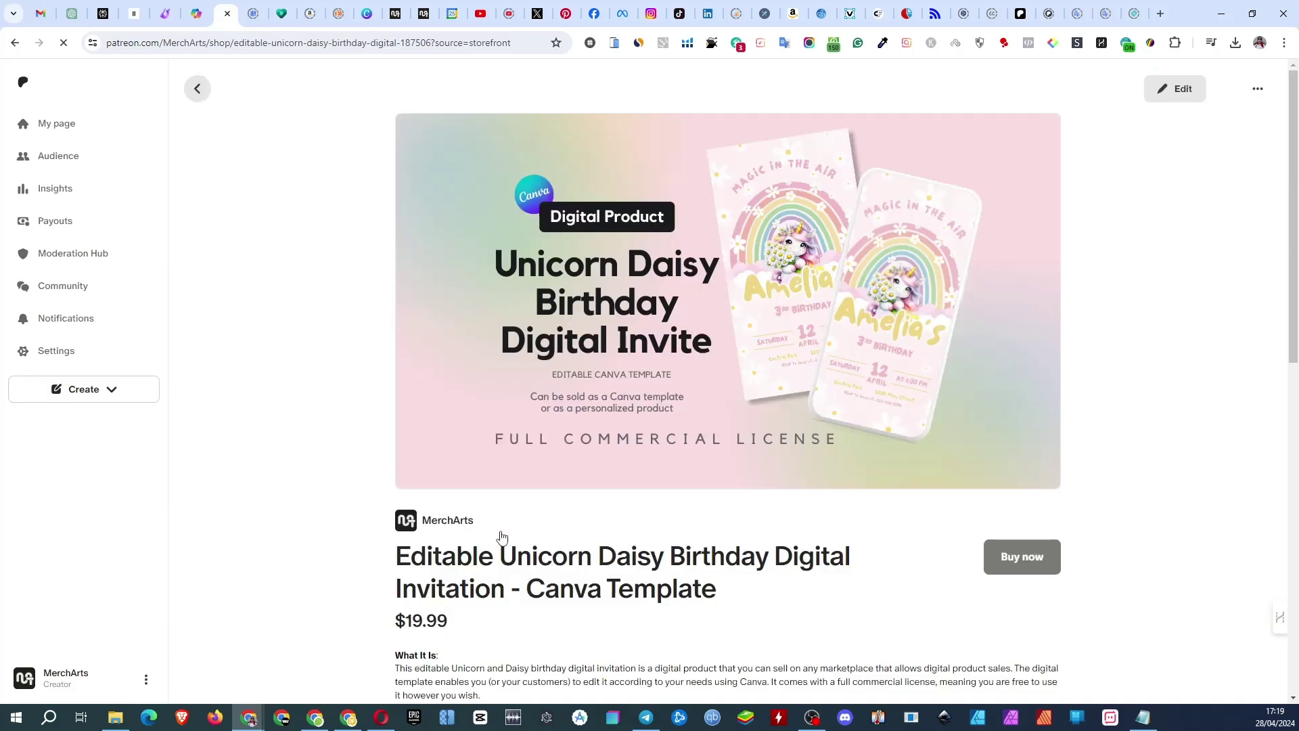
scroll(498, 515, down, 4)
scroll(494, 481, down, 3)
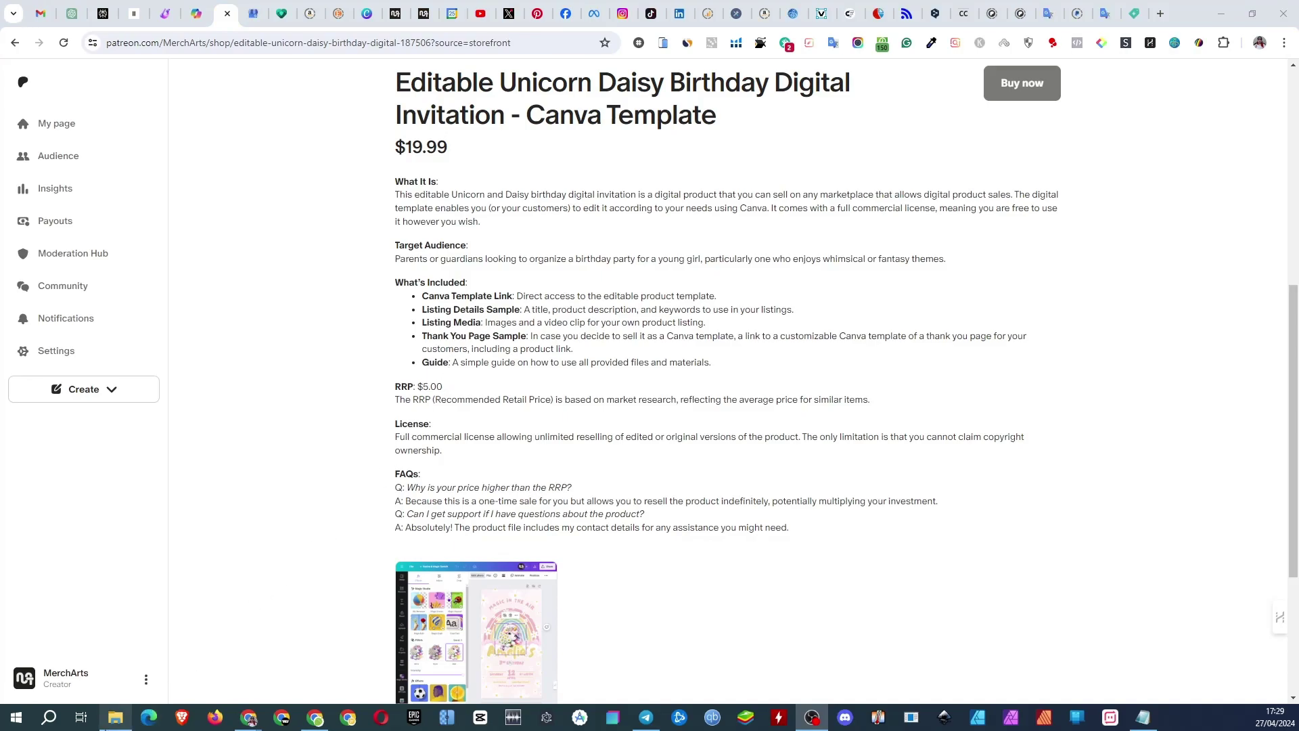
From the Product folder window, open Guide.pdf with Google Chrome.
mouse_move(115, 717)
click(115, 660)
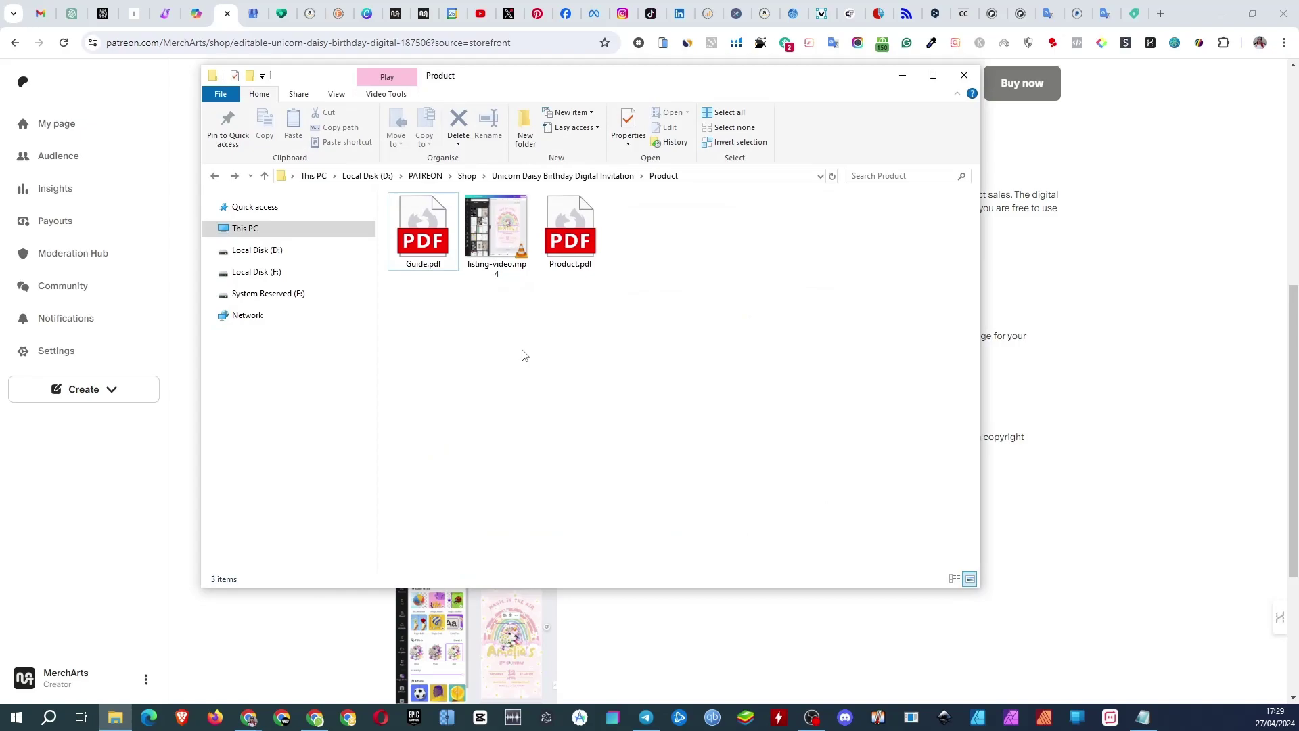
right_click(425, 238)
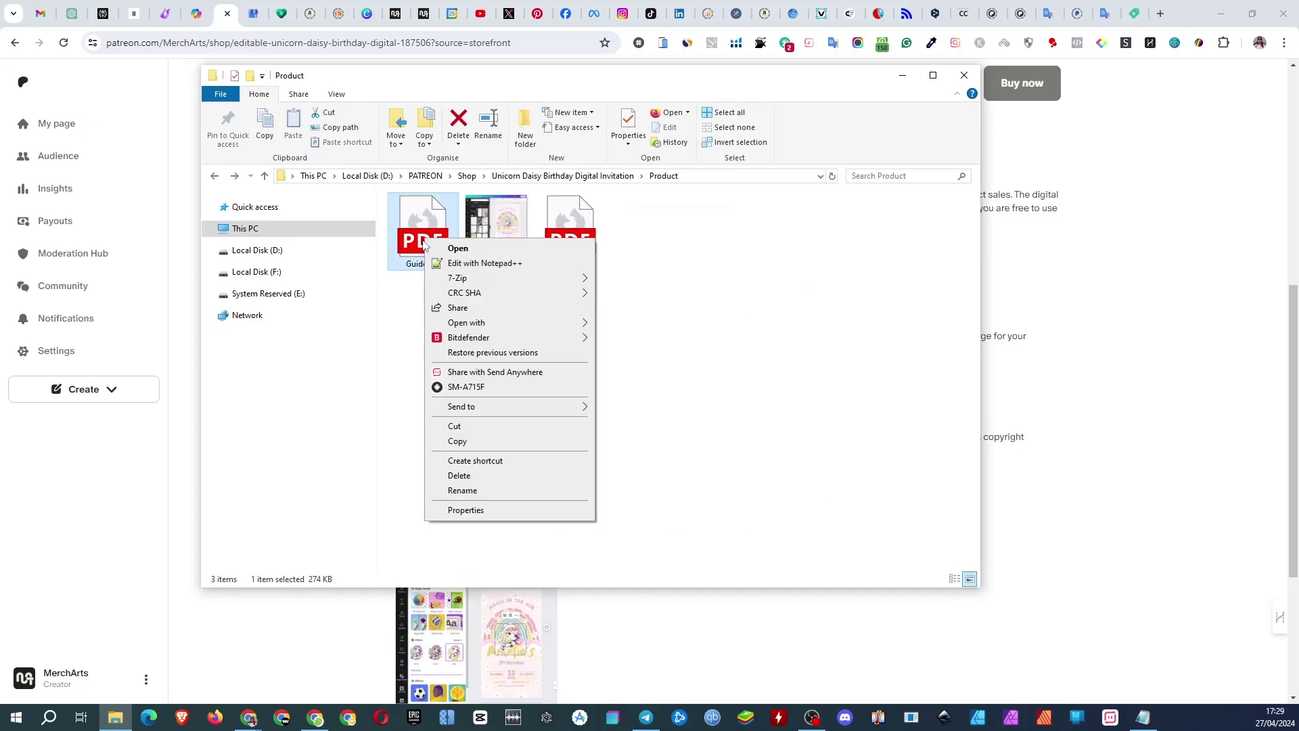
mouse_move(516, 321)
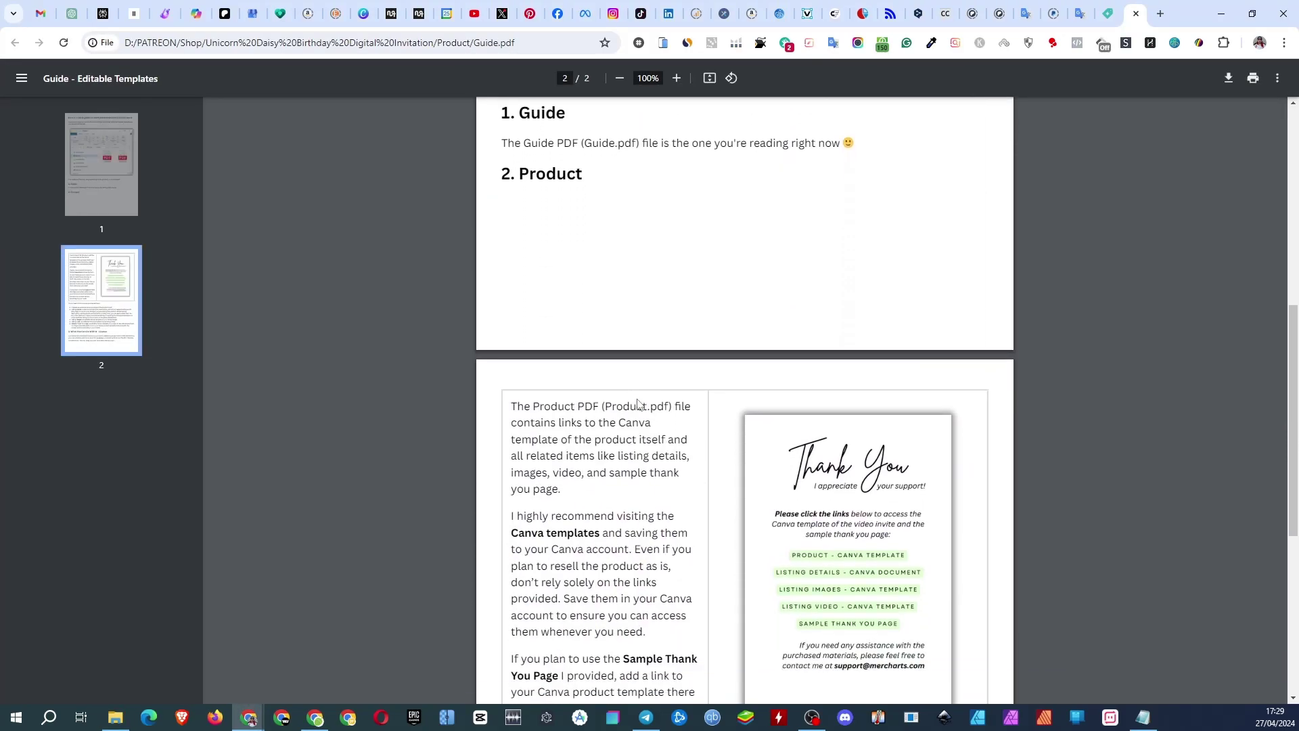
scroll(636, 400, down, 2)
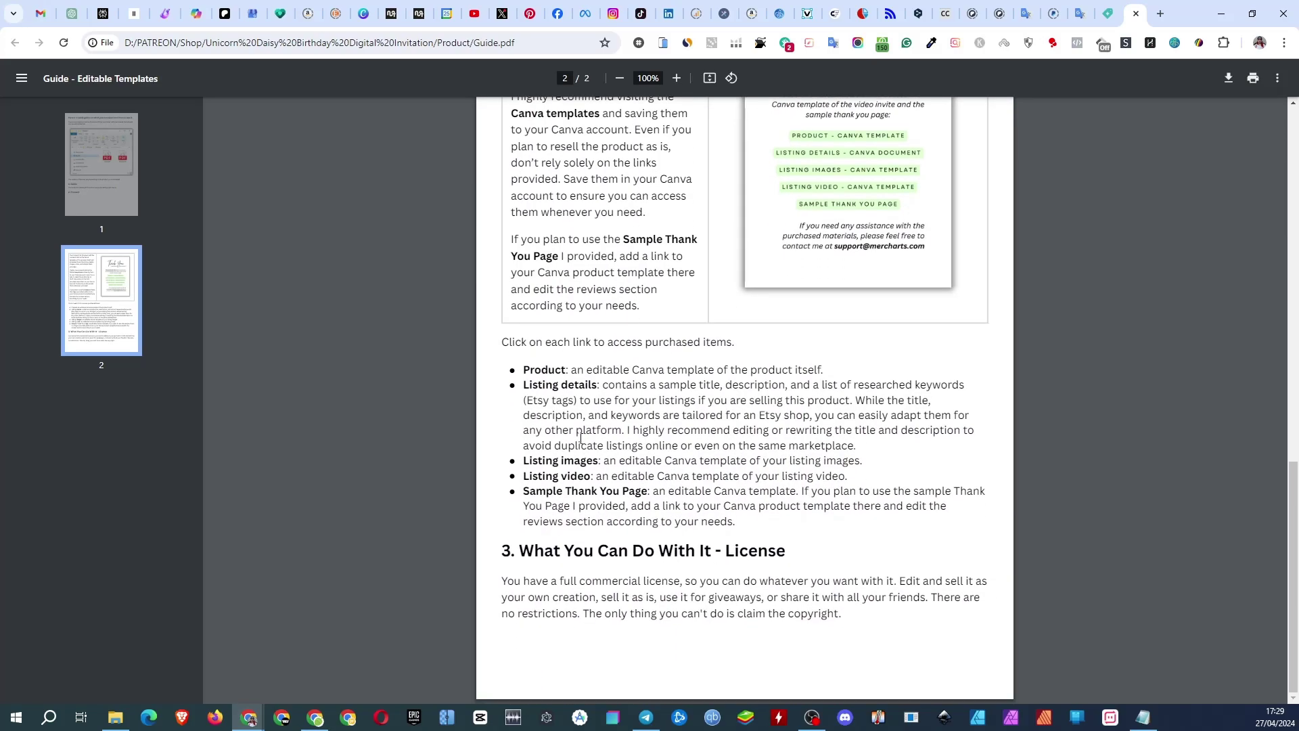
Open Product.pdf from the Product folder in Google Chrome.
click(105, 719)
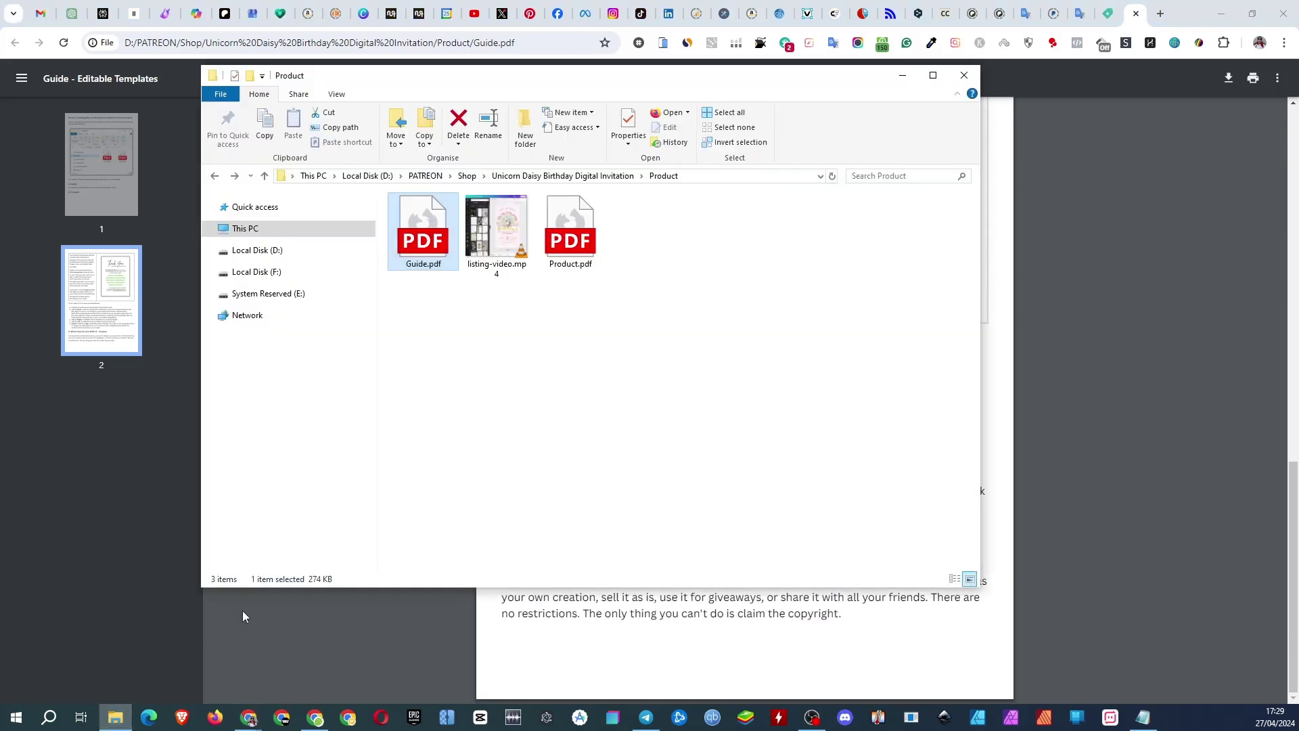
right_click(569, 241)
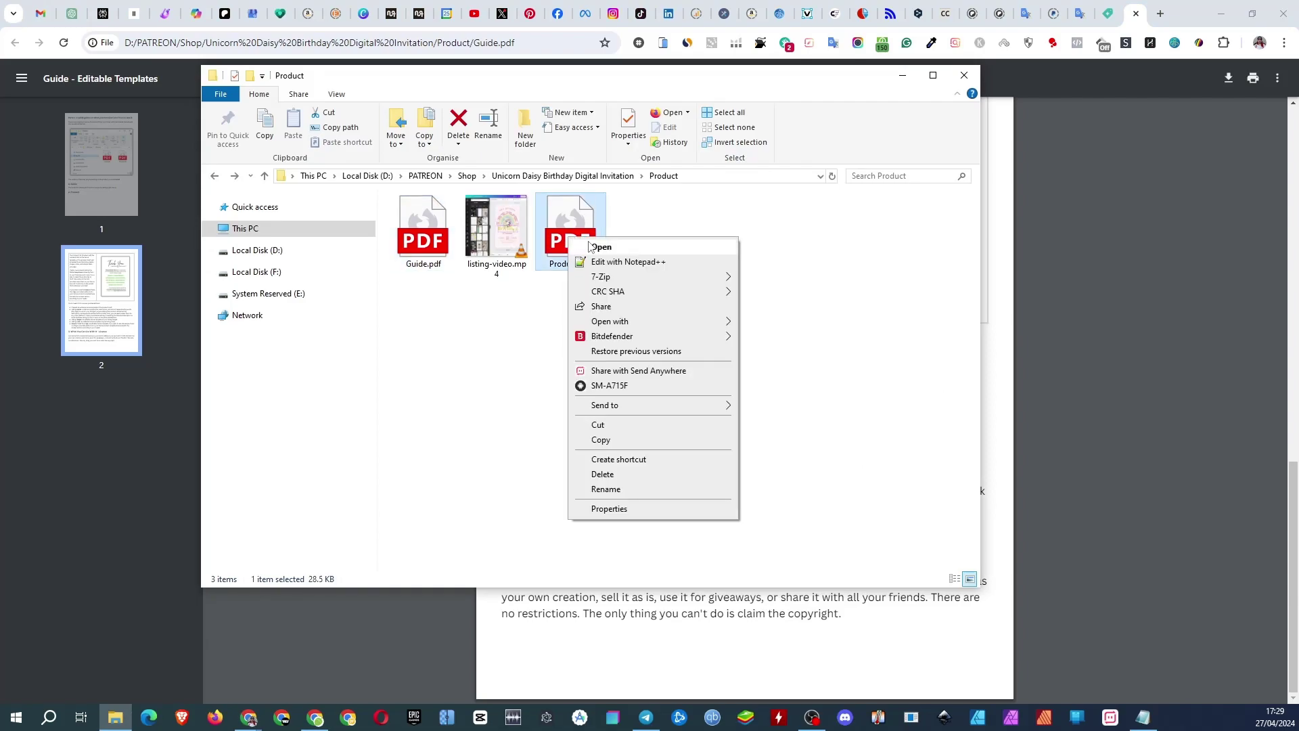
mouse_move(640, 322)
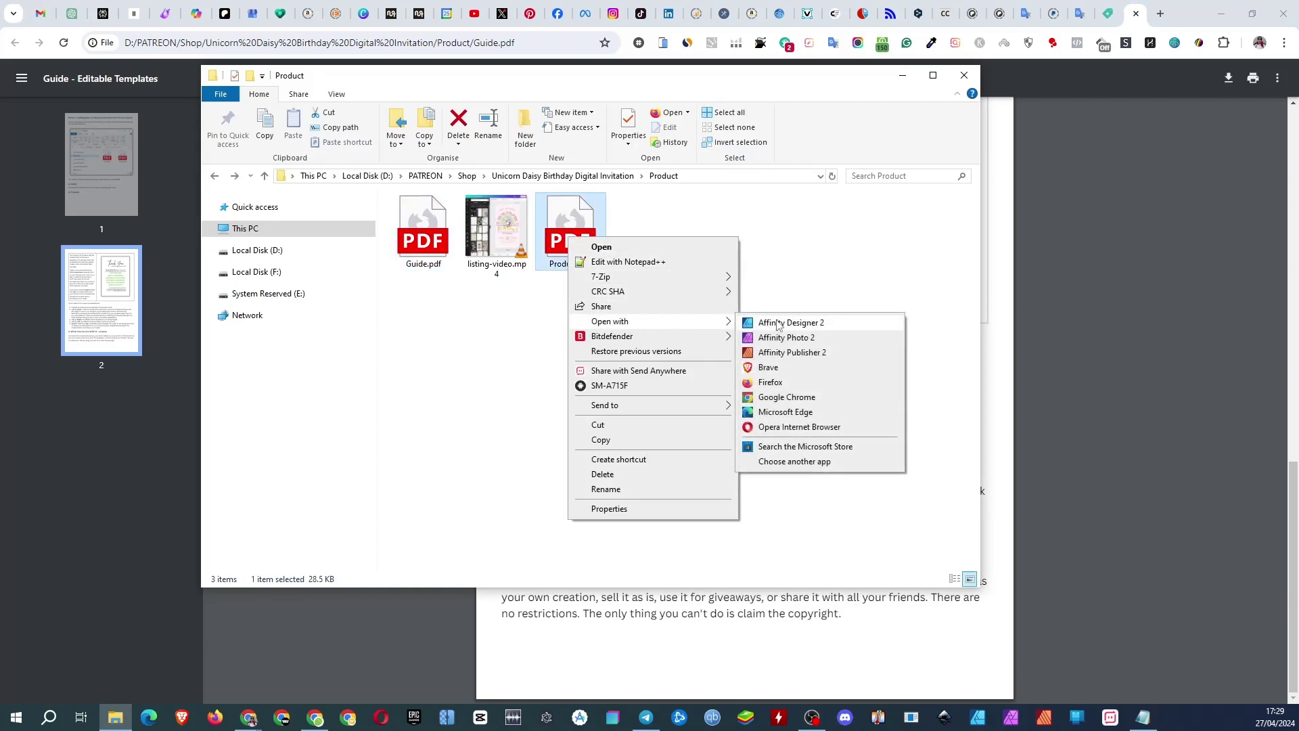
click(789, 397)
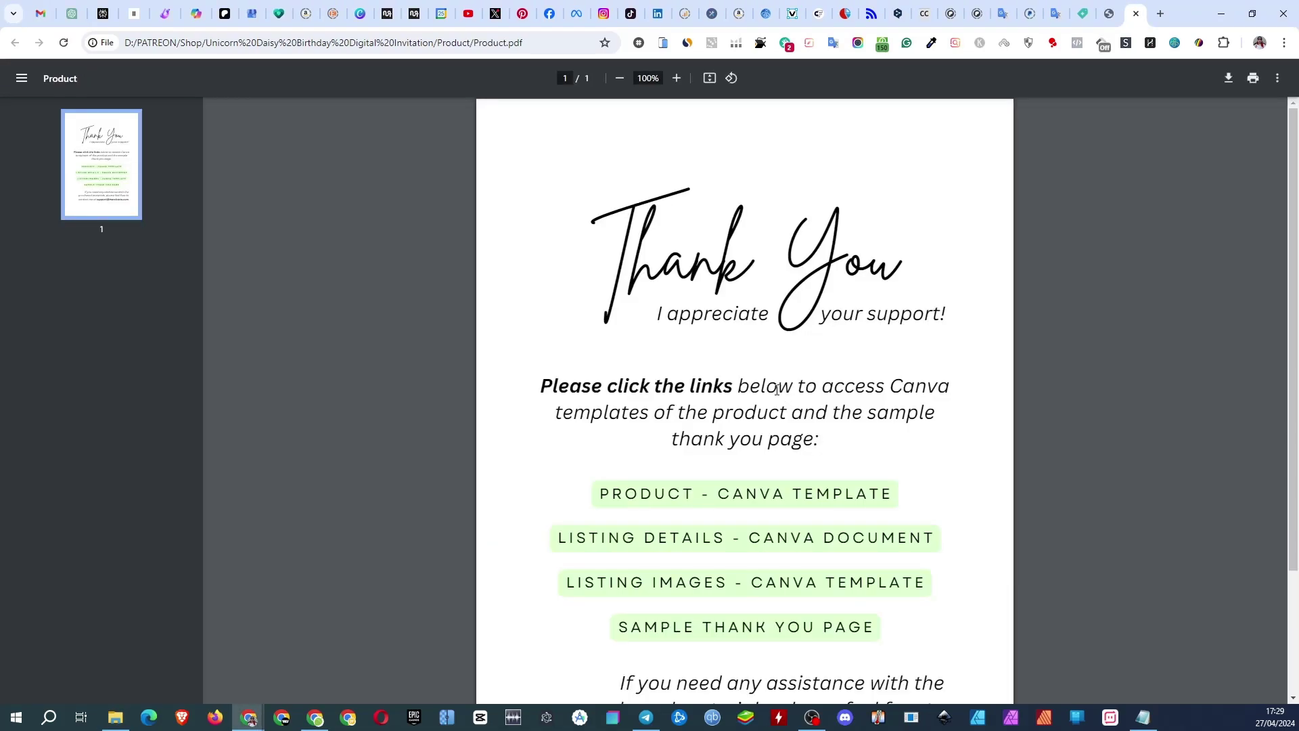
Test the Product Canva template link, then return to the PDF.
scroll(772, 391, down, 2)
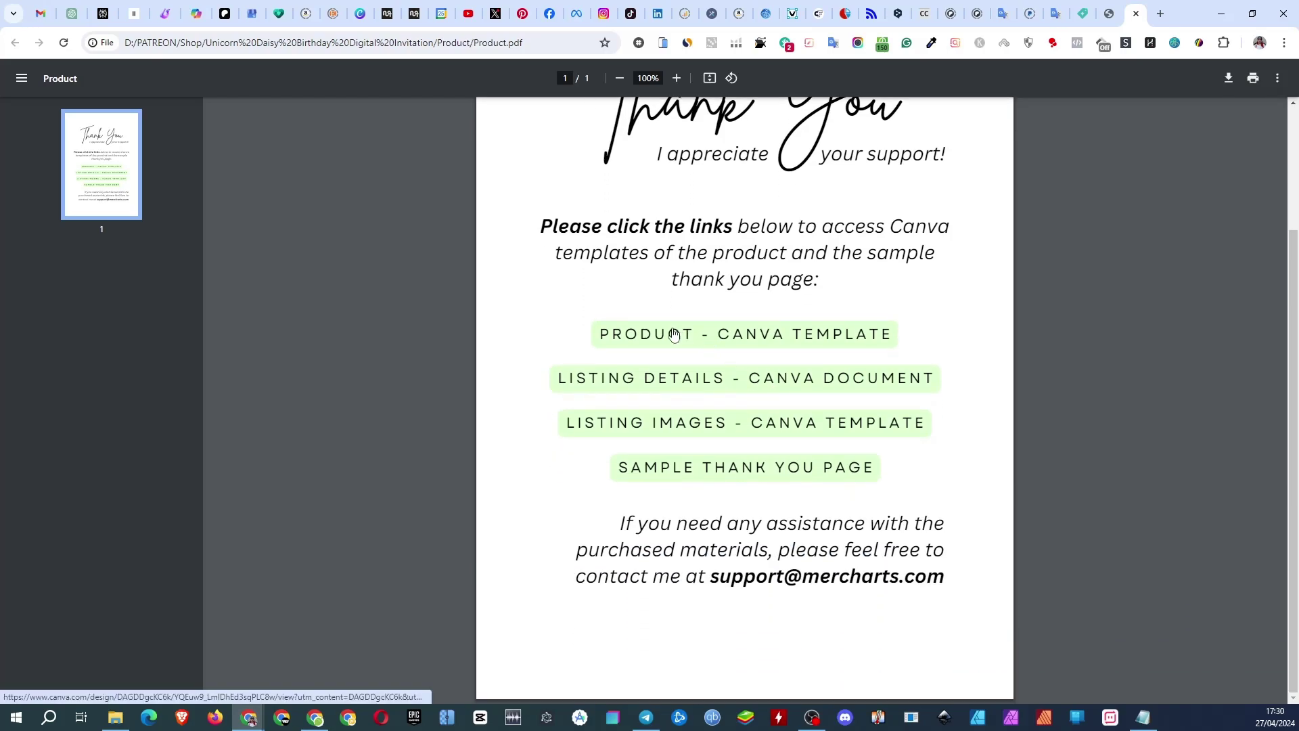
click(770, 338)
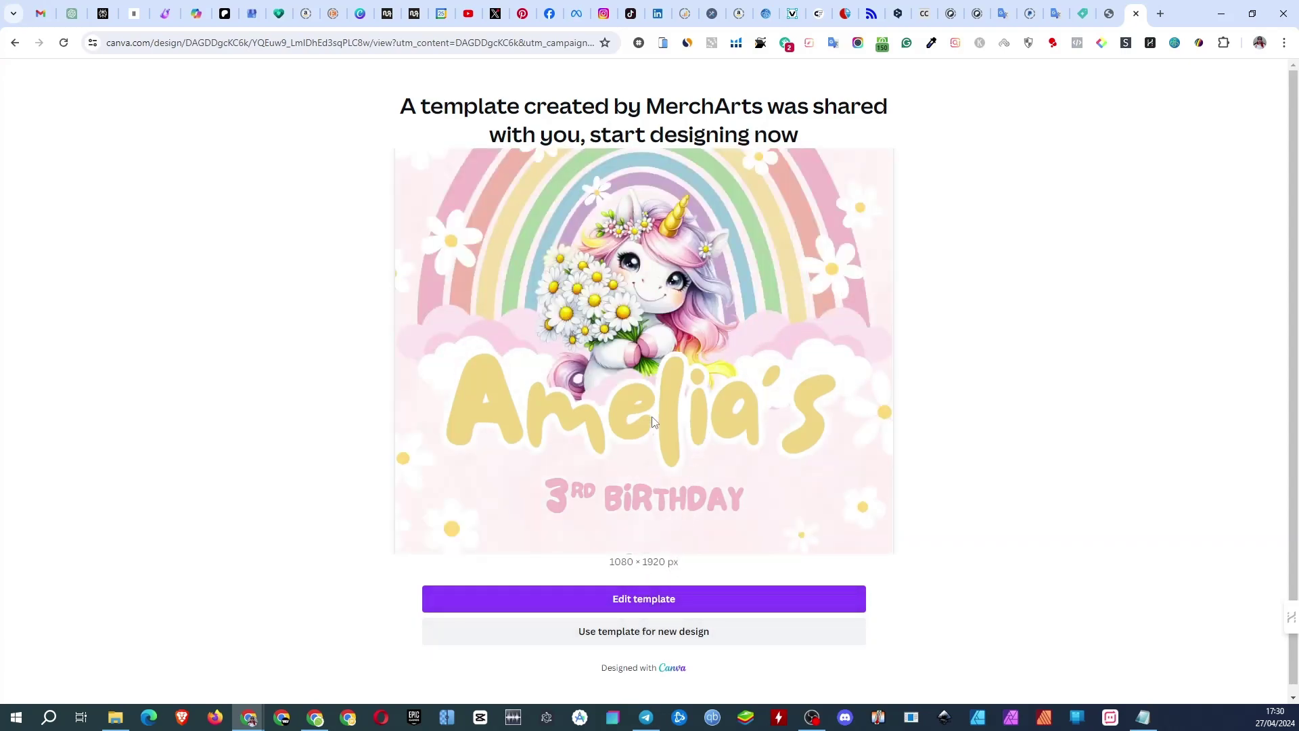
click(15, 43)
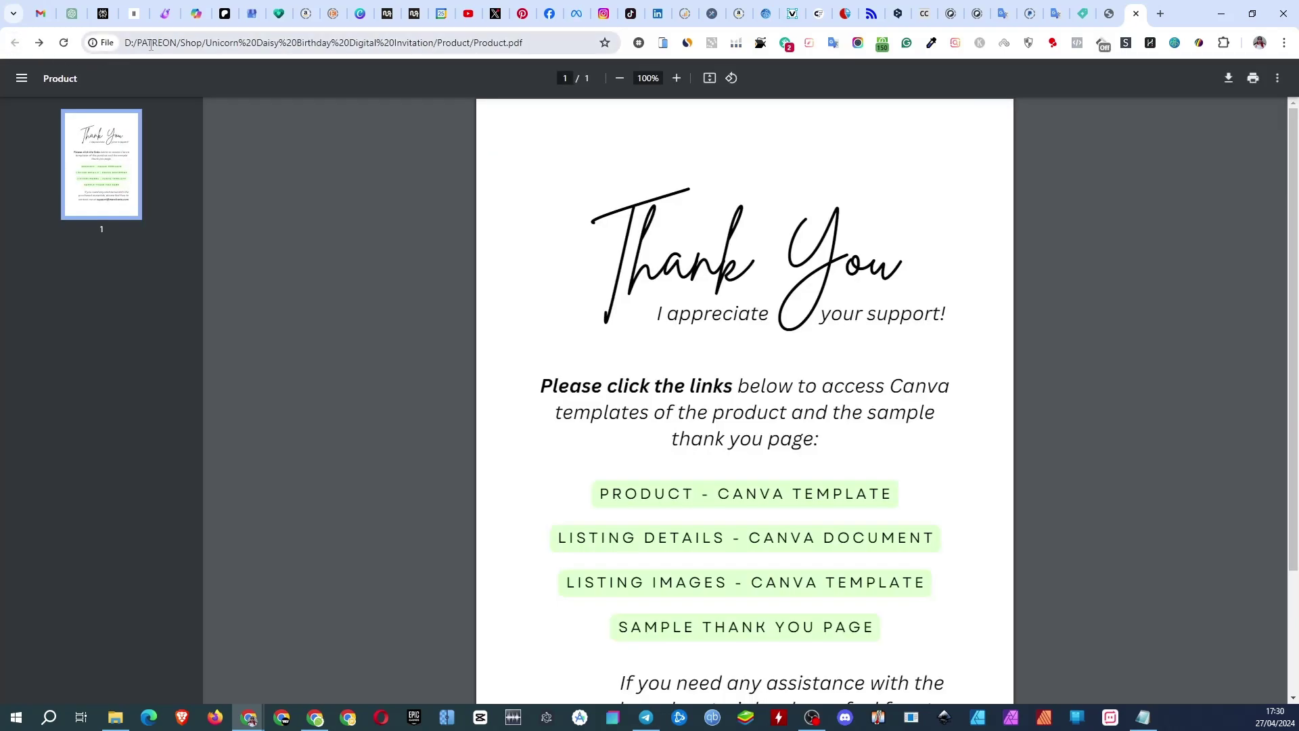
Copy Product.pdf's file address from the address bar.
click(155, 45)
right_click(159, 48)
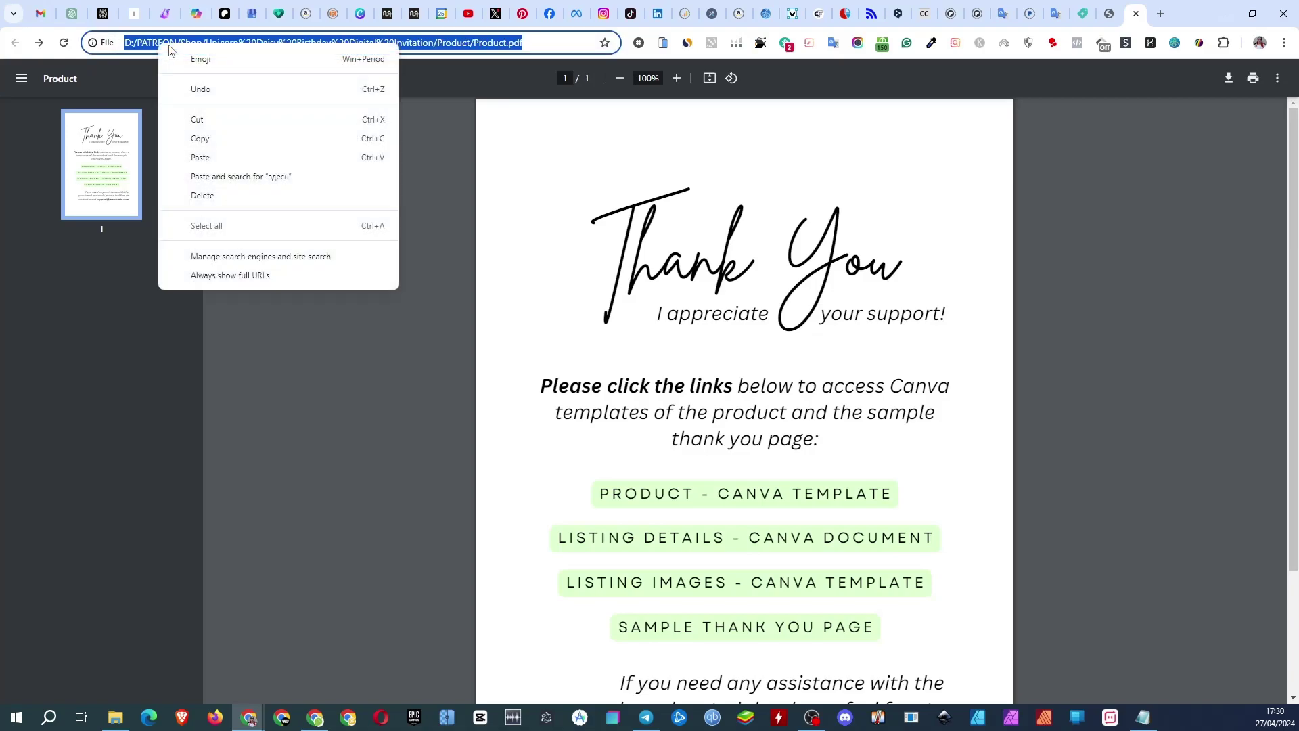
click(215, 140)
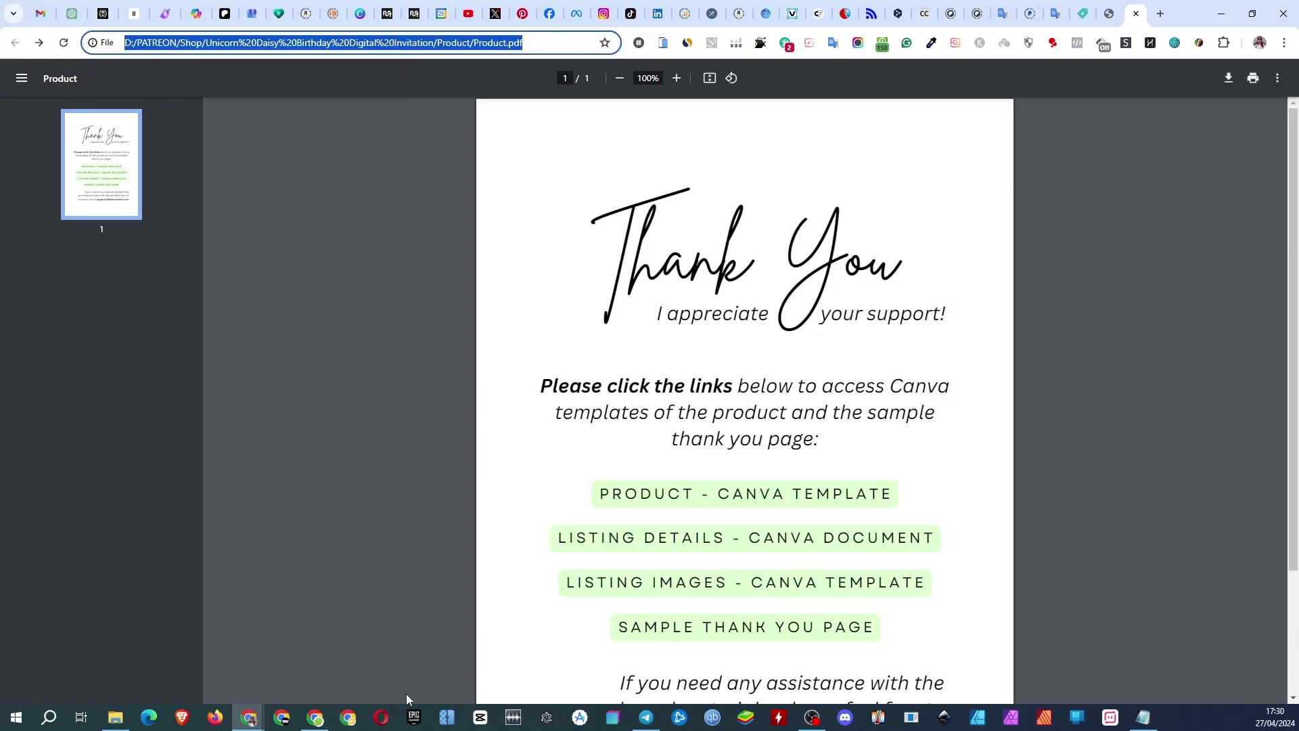
In the other Chrome window, open Product.pdf in a new tab from the copied address.
click(315, 715)
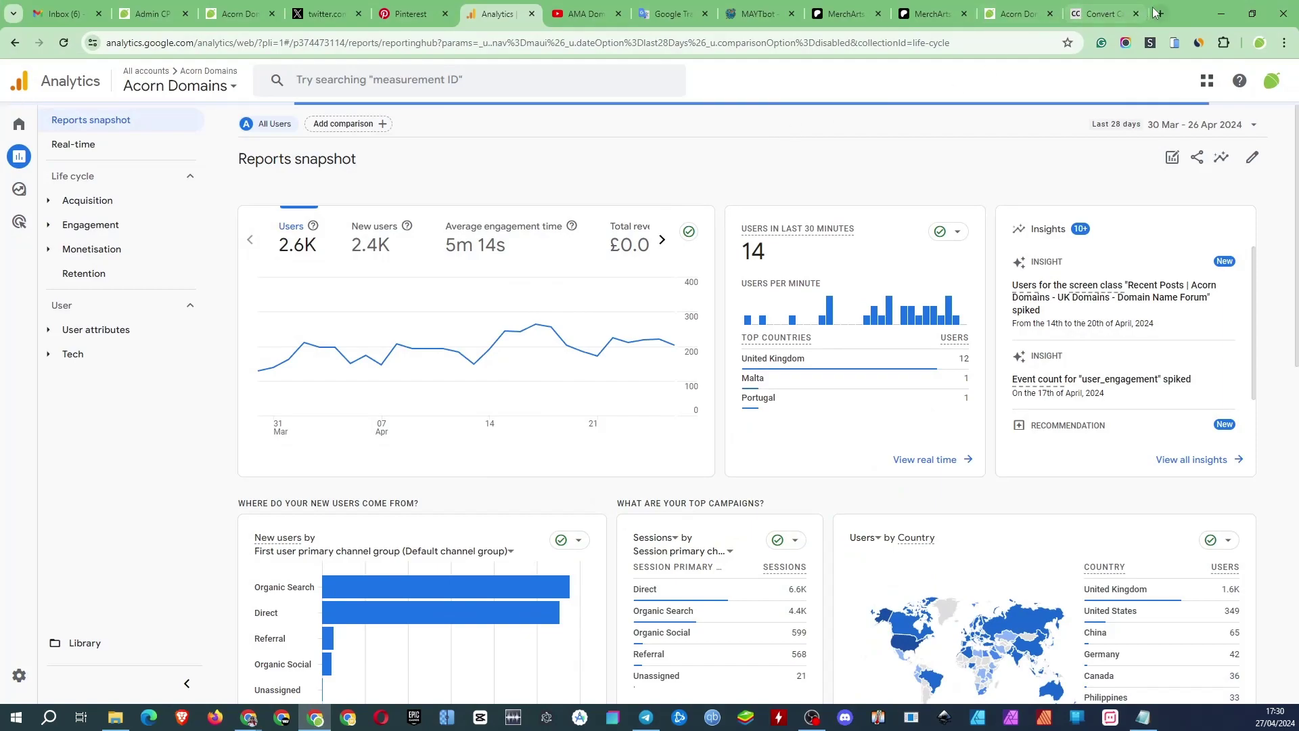
key(ctrl+t)
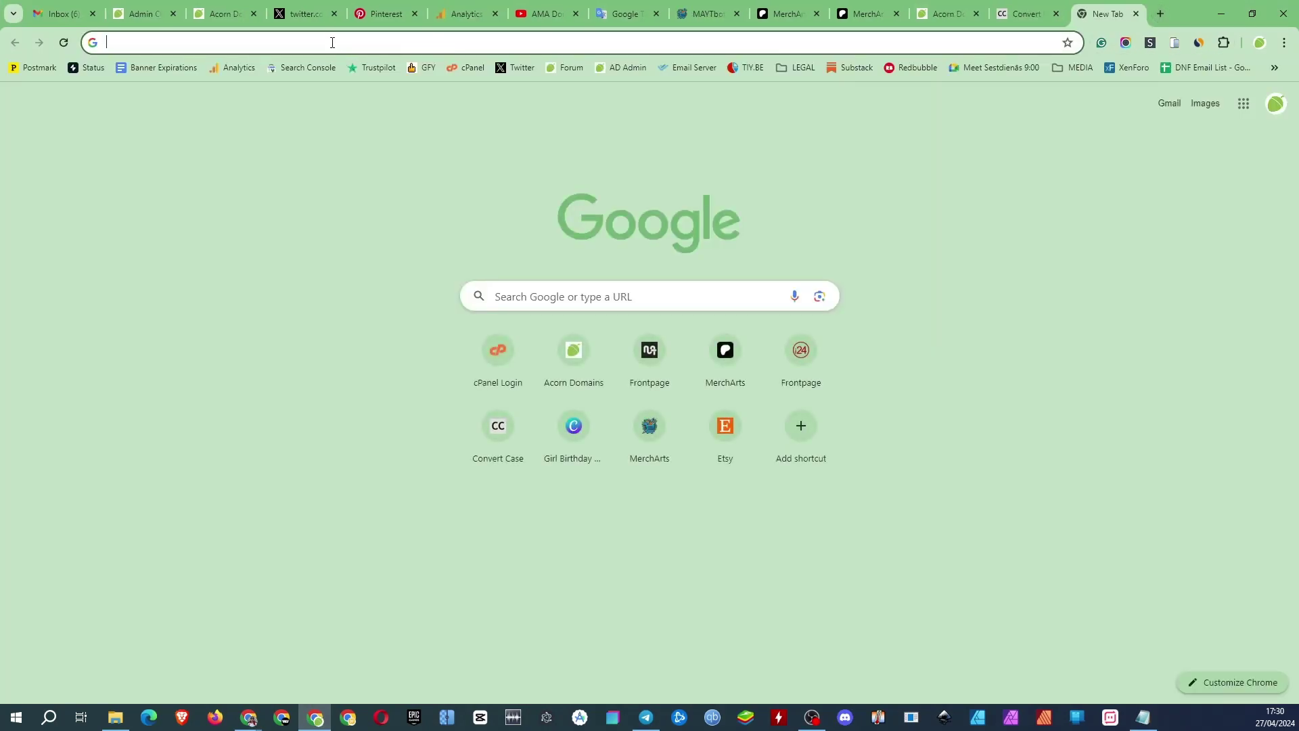
right_click(330, 42)
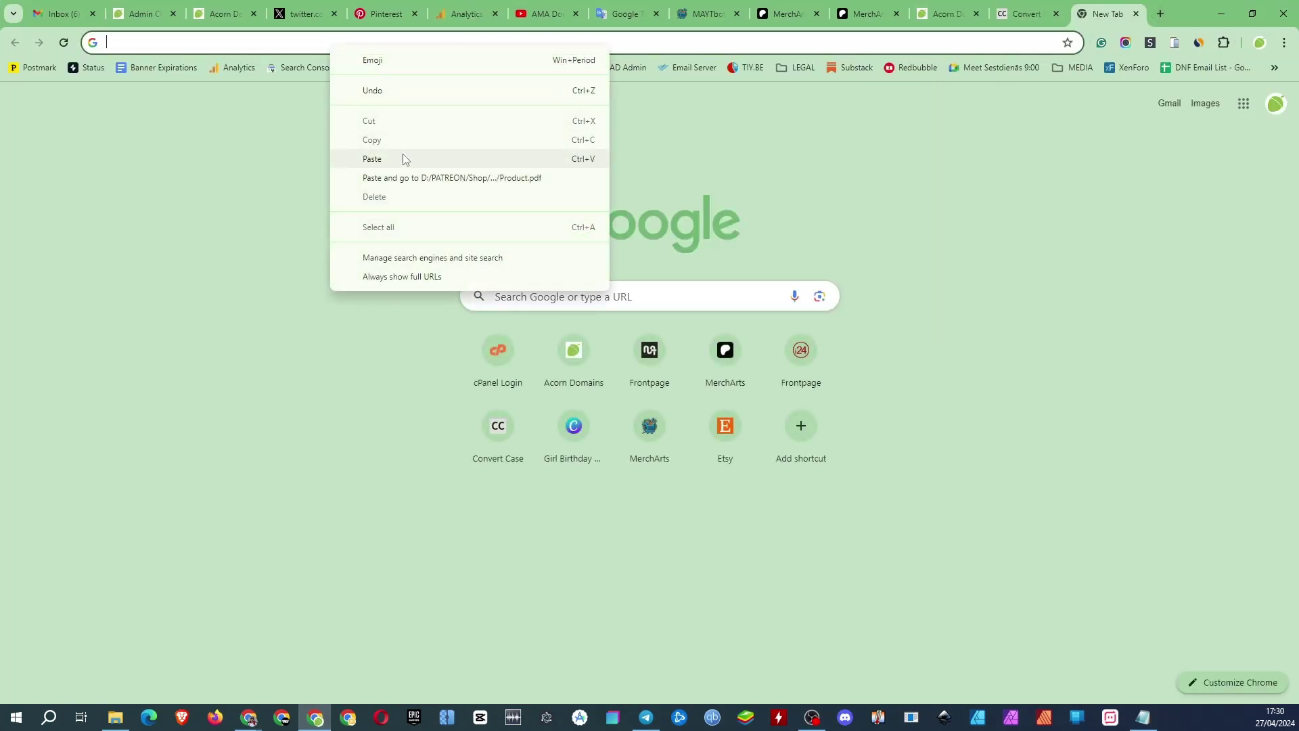
click(403, 177)
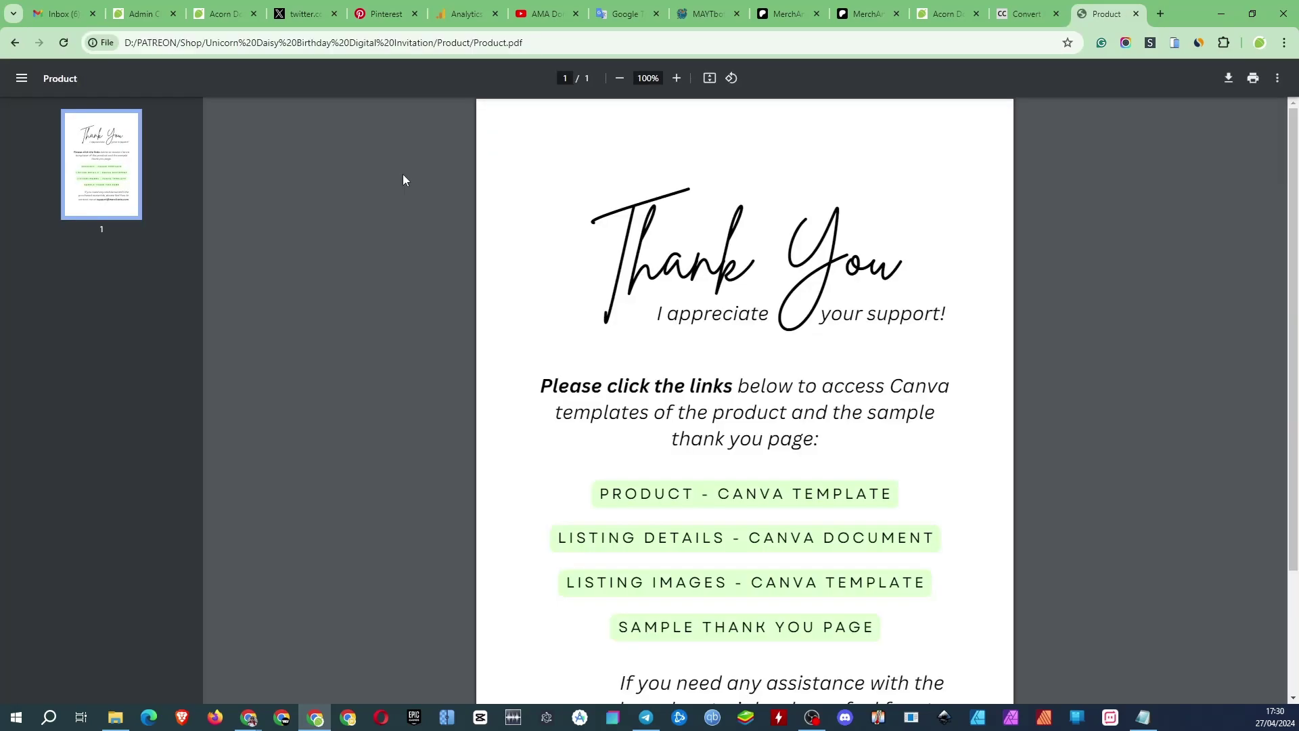
Open the PRODUCT template link in a new tab and view the 1080 × 1920 px template.
scroll(702, 394, down, 1)
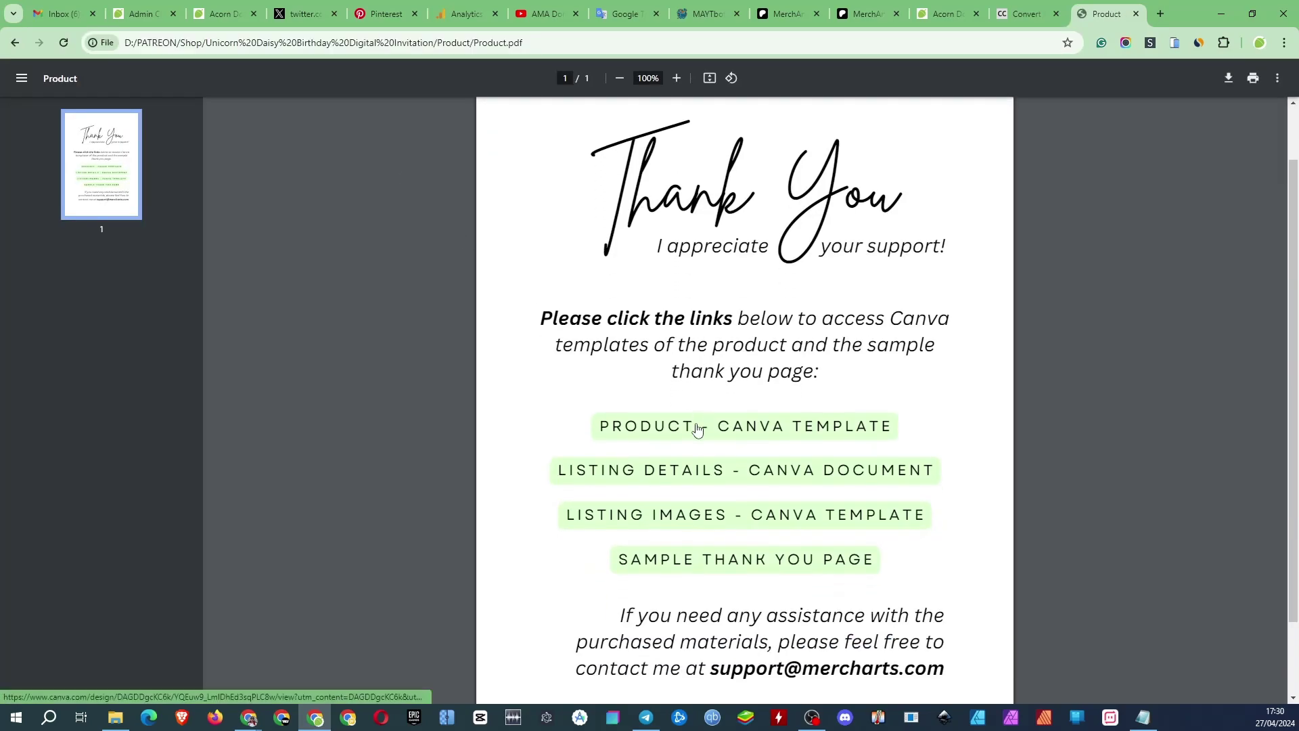
right_click(697, 425)
click(779, 174)
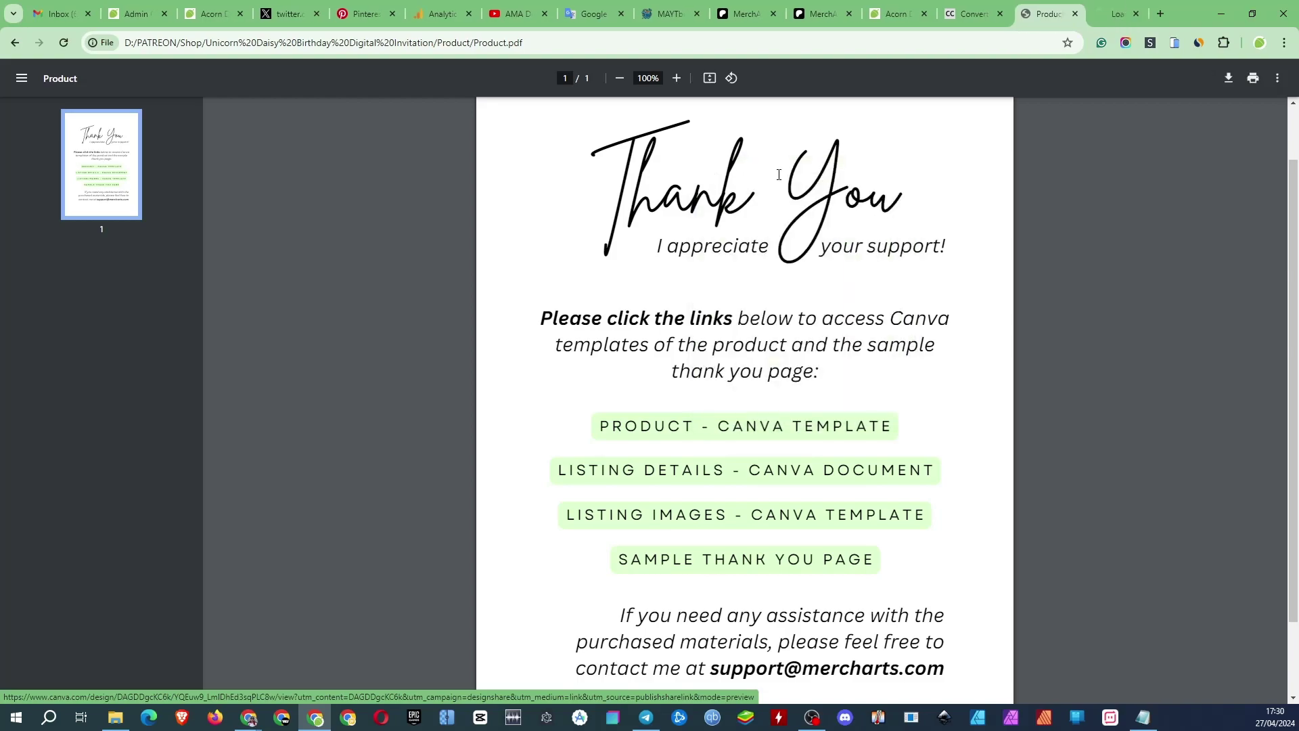
click(1101, 17)
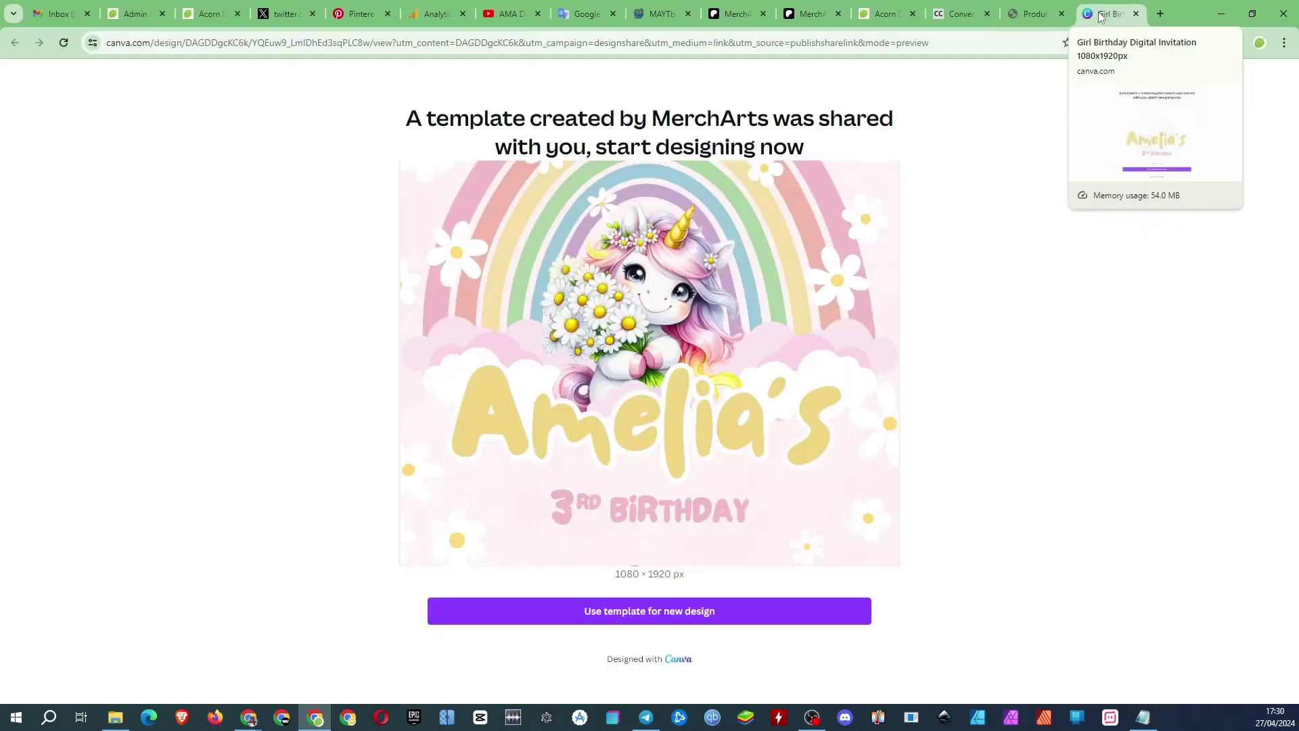
Use the shared template and sign in with Google to get 'Copy of Girl Birthday Digital Invitation 1080x1920px'.
click(663, 617)
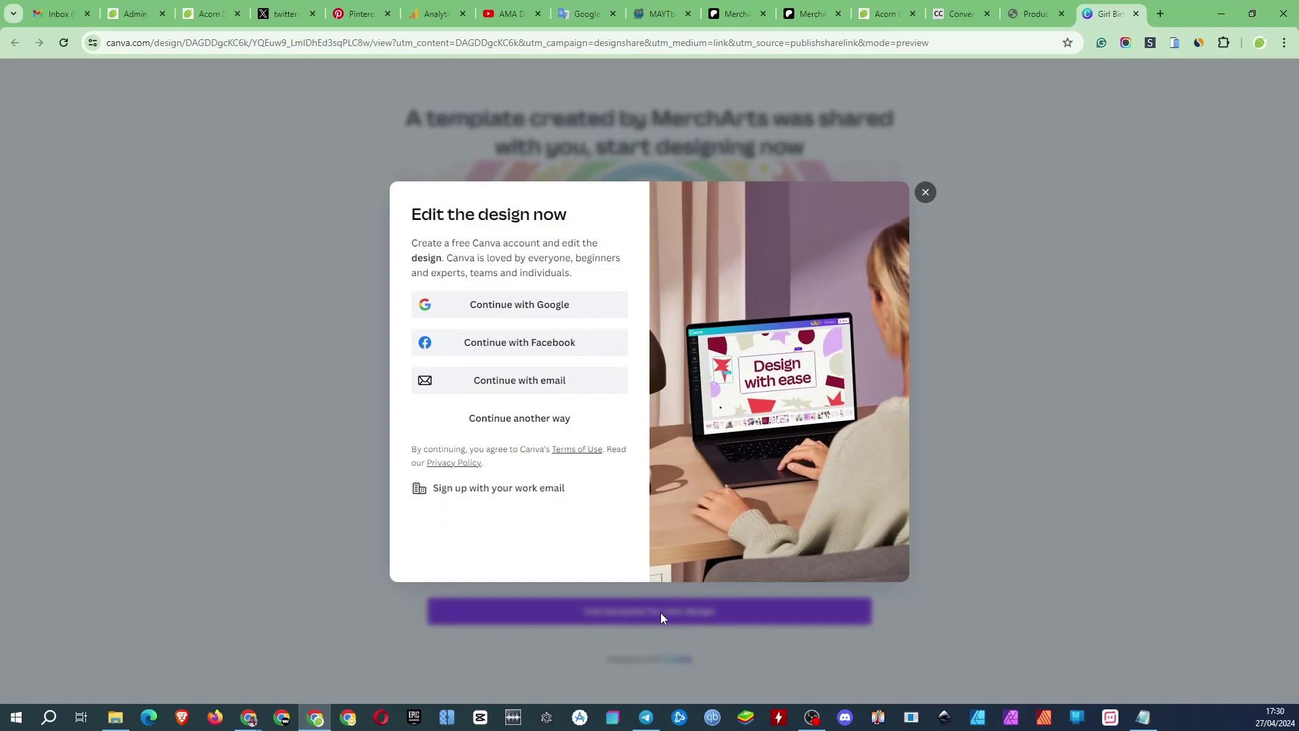
click(522, 304)
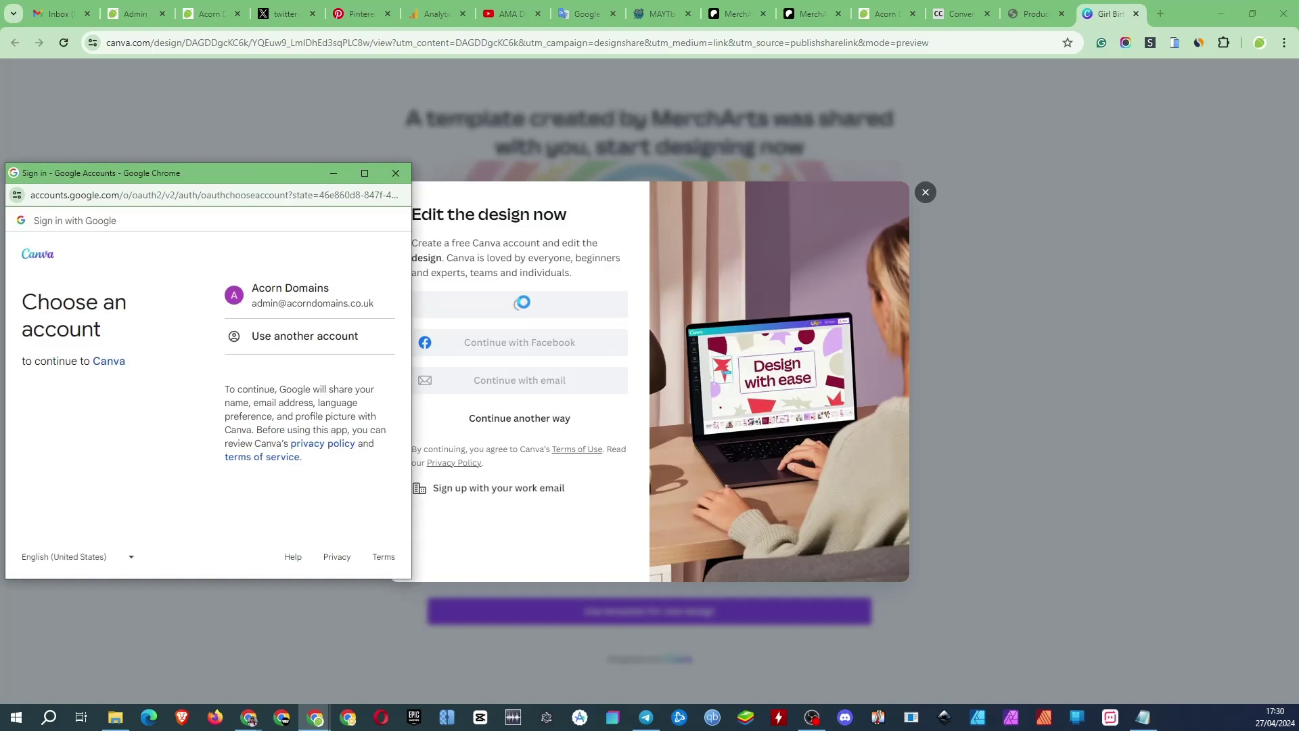
click(302, 306)
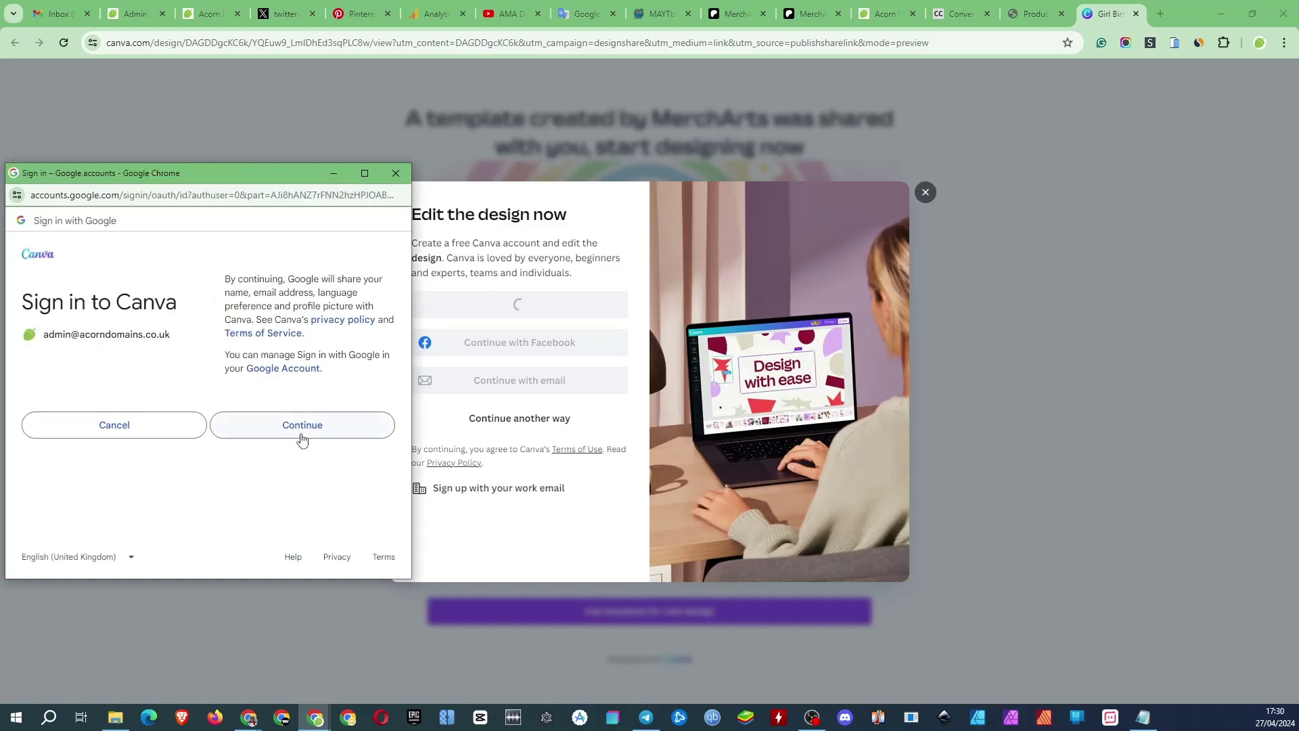
click(305, 439)
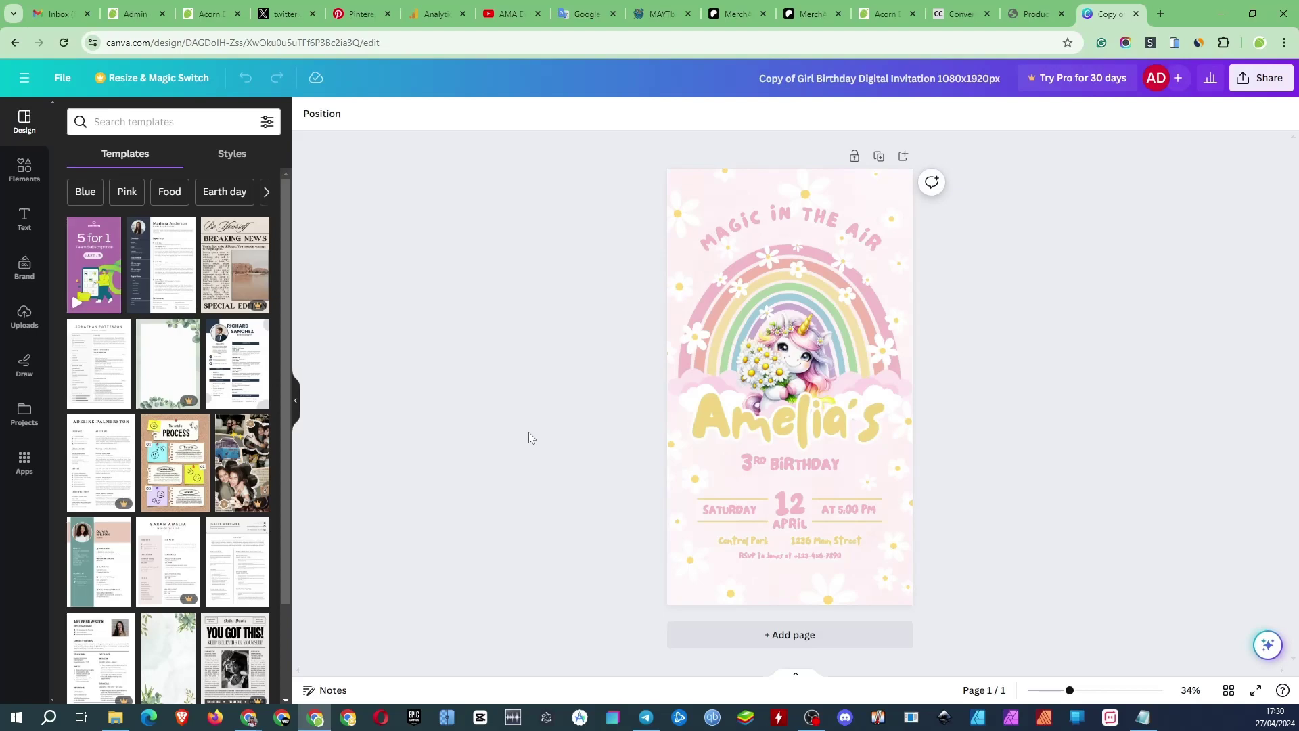
click(170, 300)
click(706, 338)
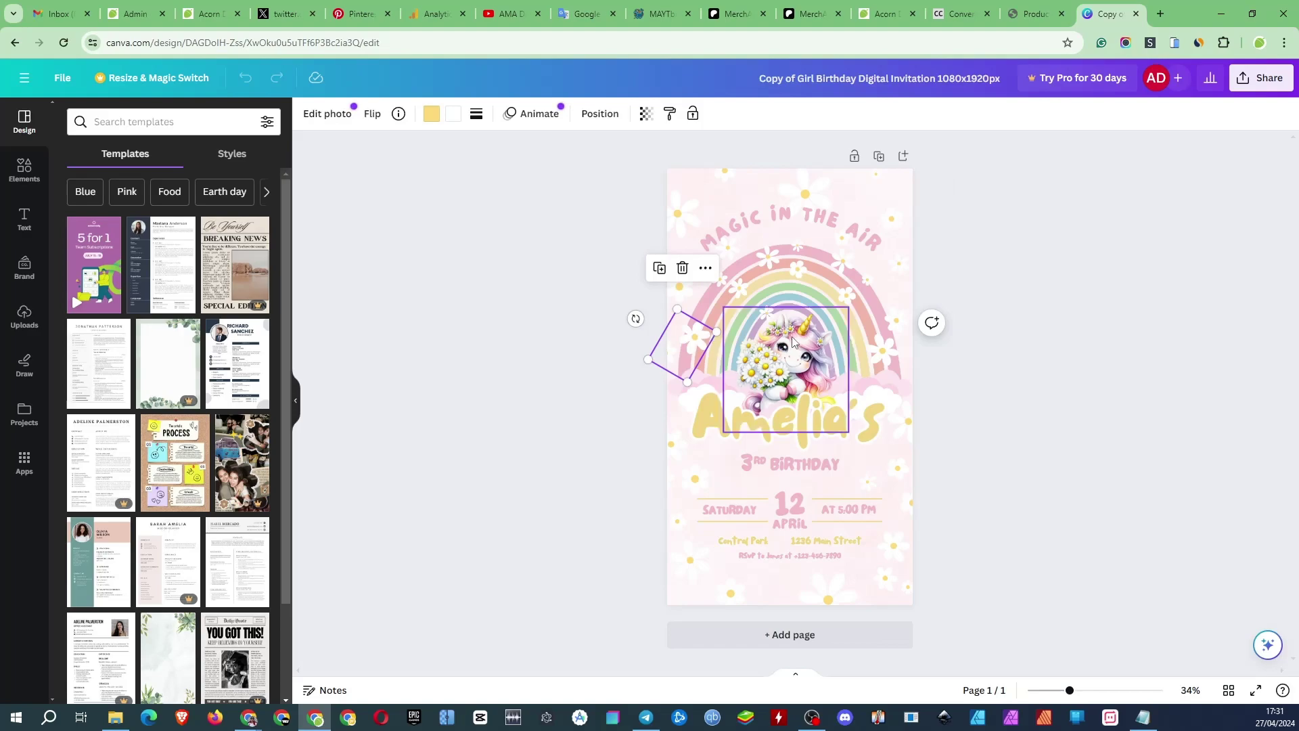
click(812, 402)
click(817, 424)
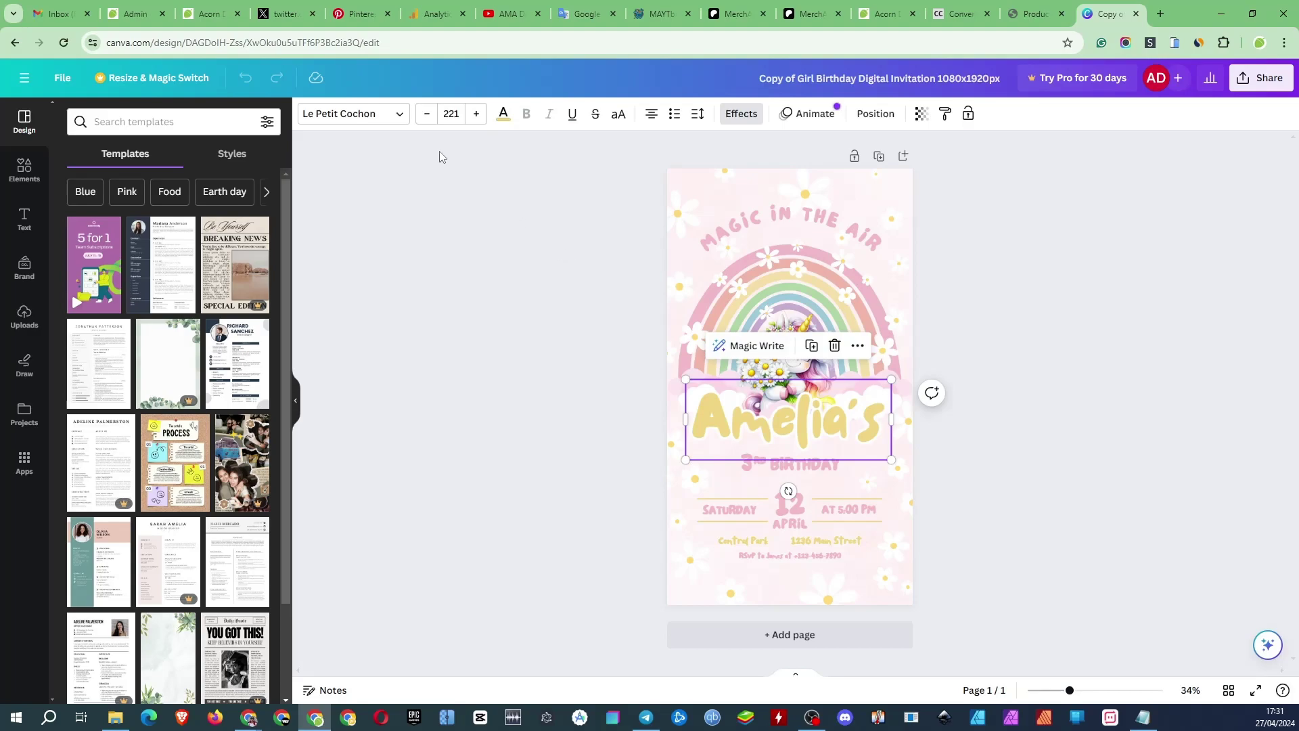
click(503, 113)
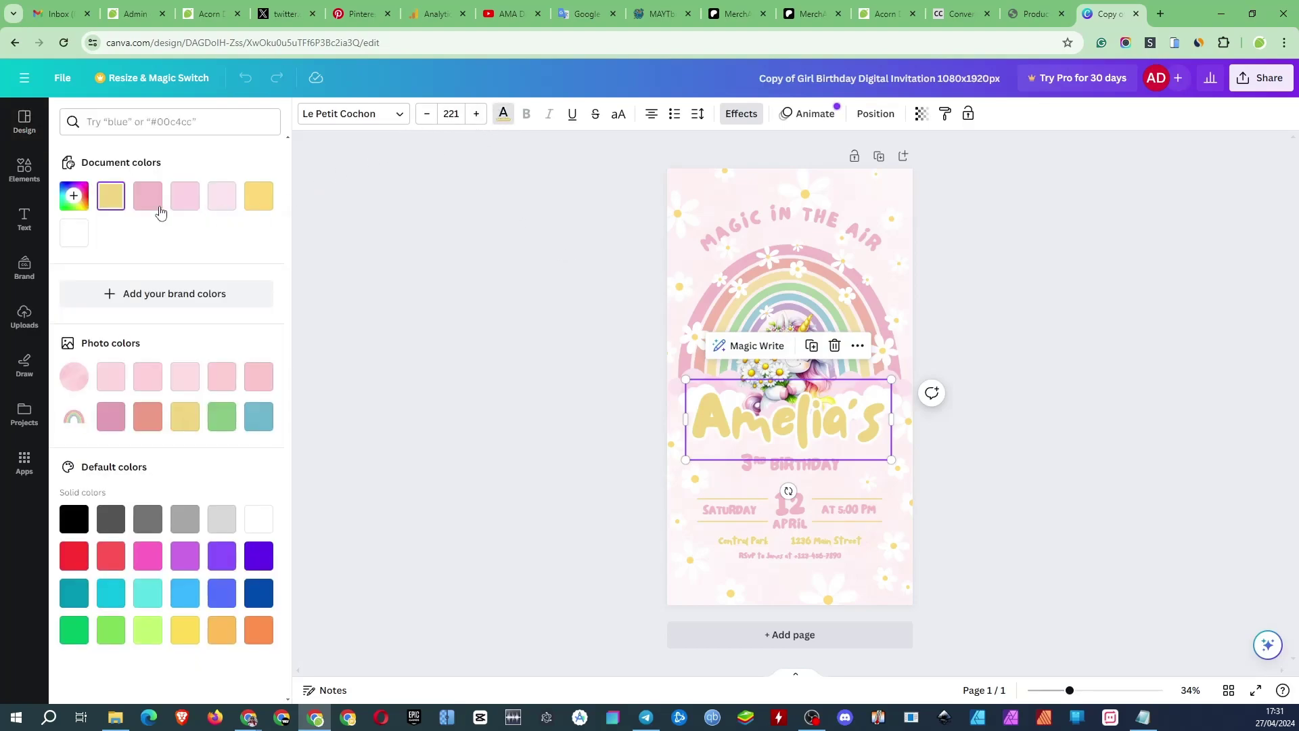
click(110, 196)
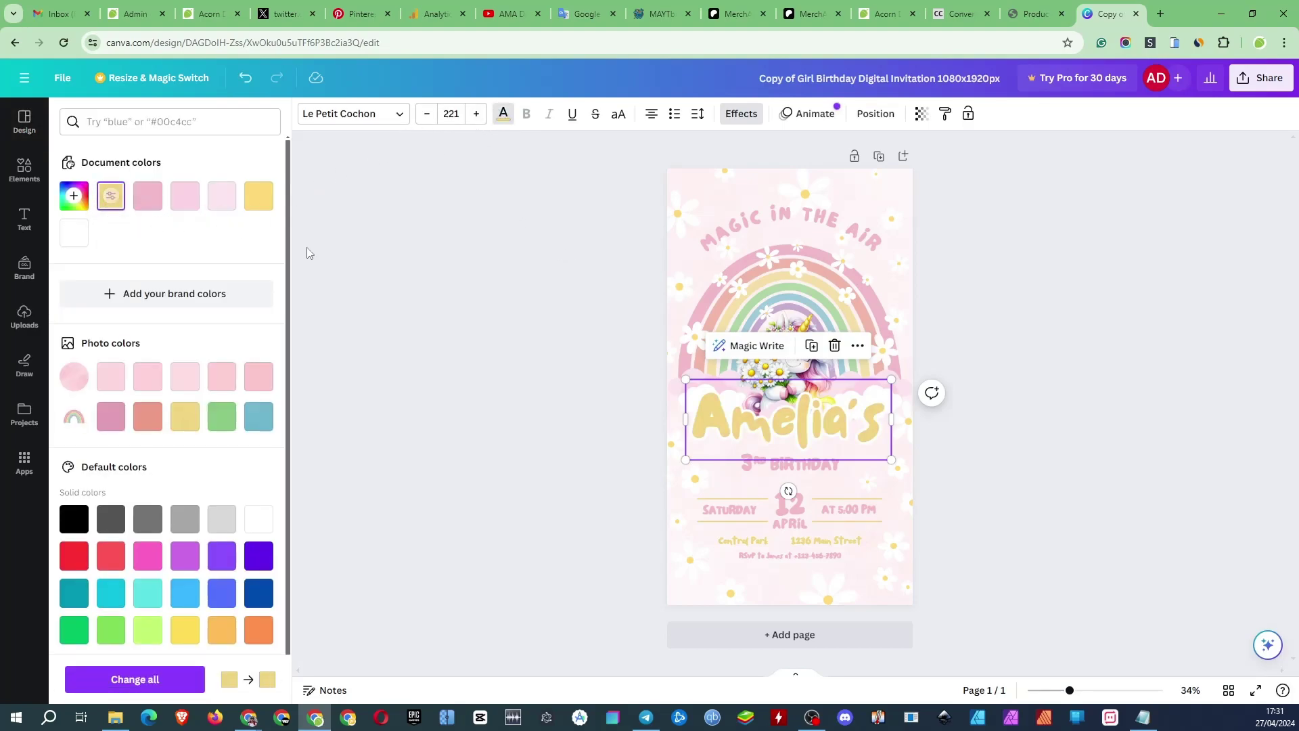
click(711, 415)
double_click(711, 416)
click(711, 415)
drag(708, 417, 847, 419)
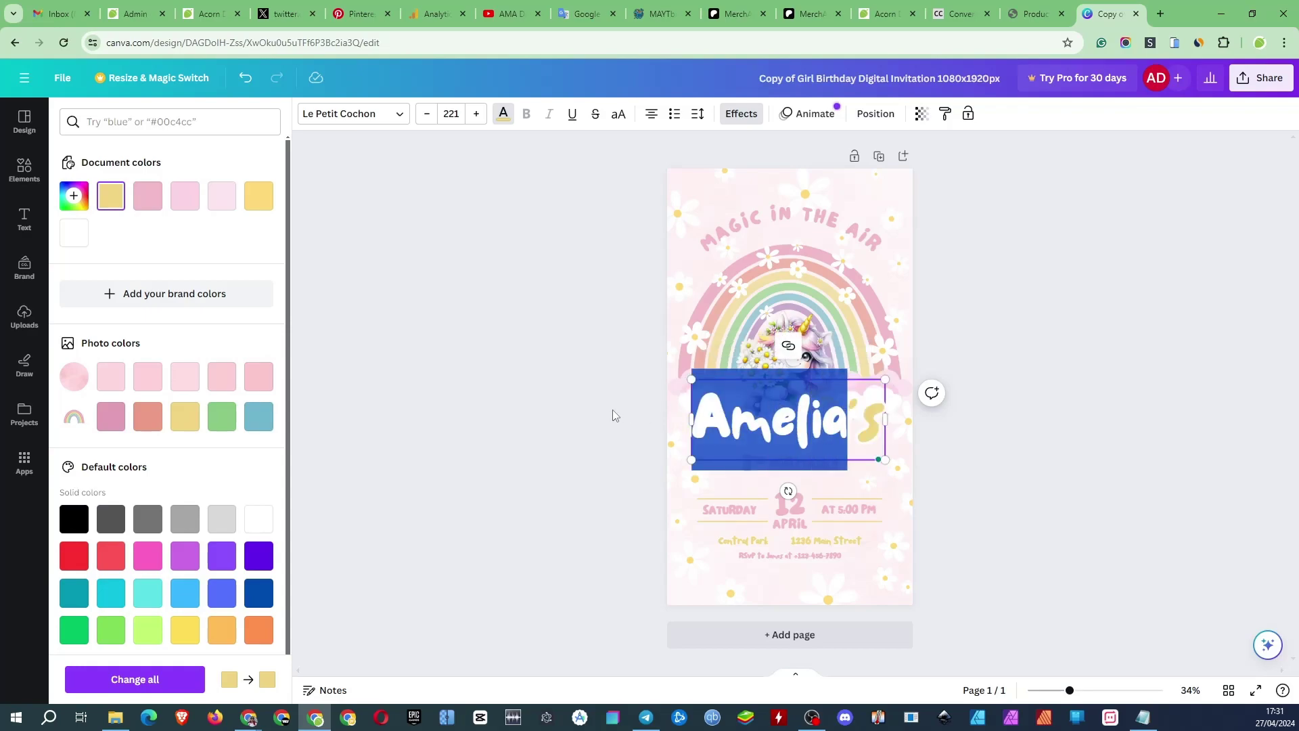
Search Elements for 'mermaid' graphics, try one over the unicorn, then remove it.
click(629, 406)
click(830, 336)
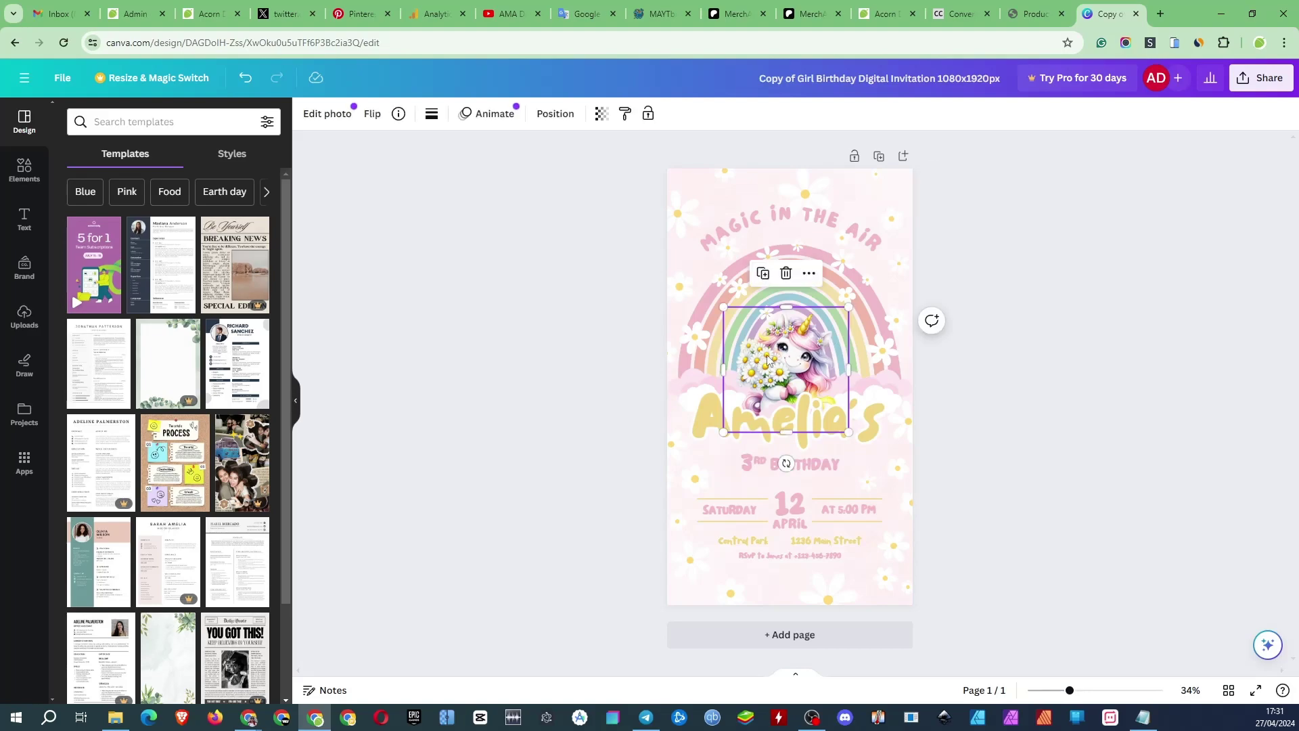
click(26, 170)
click(117, 122)
text(mermaid)
key(Return)
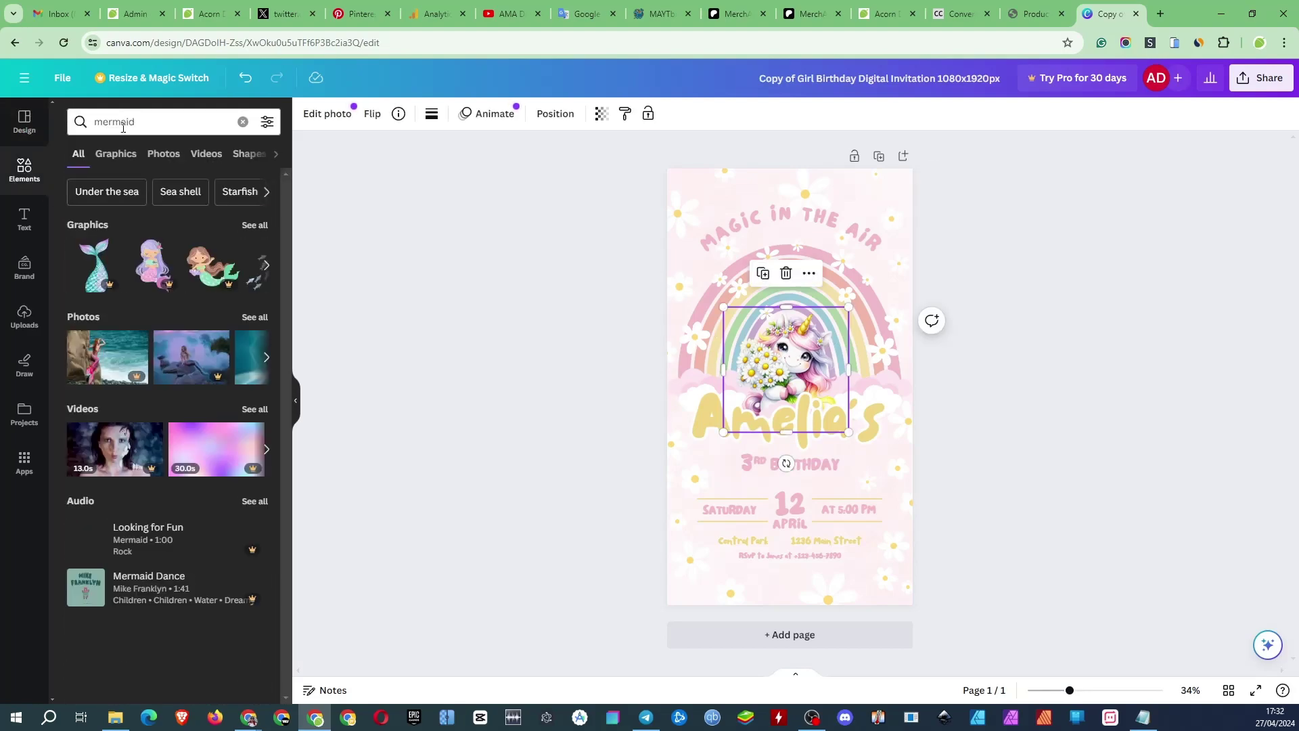
click(251, 226)
drag(240, 259, 755, 357)
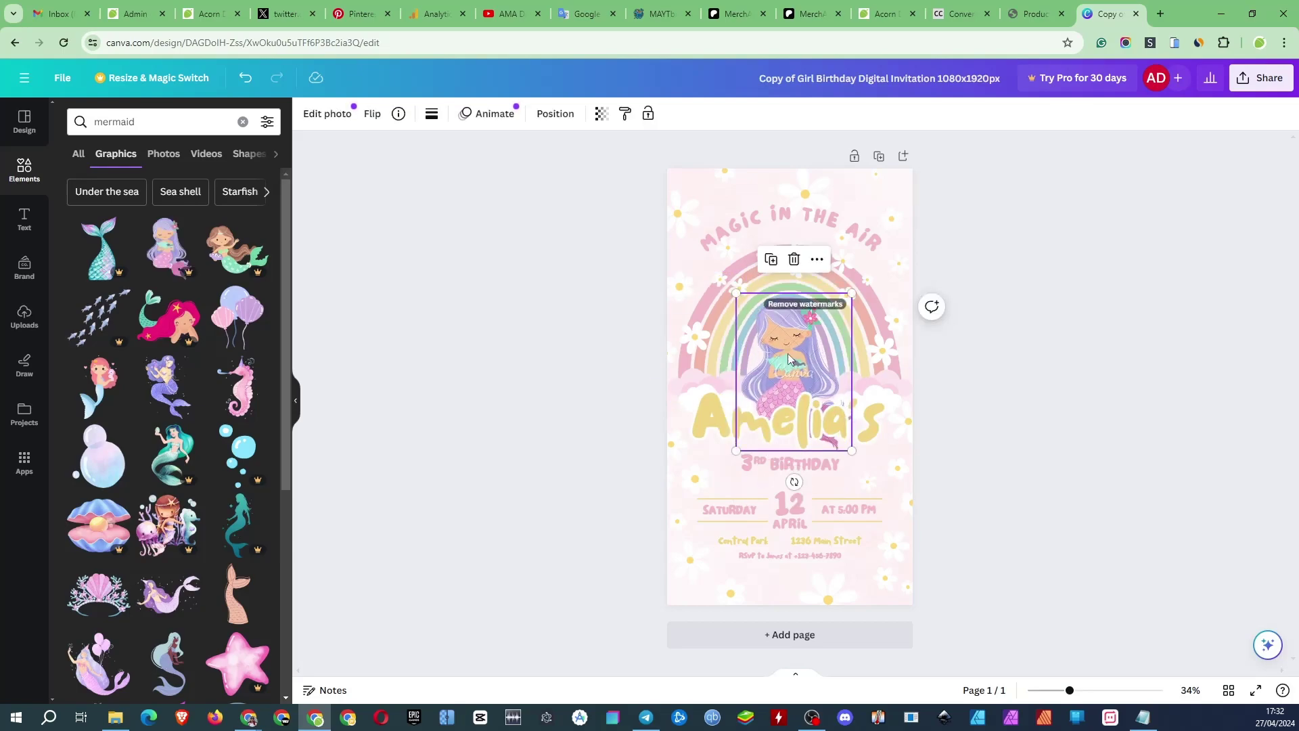
click(794, 259)
Browse further through the mermaid graphics results for a better design.
click(268, 121)
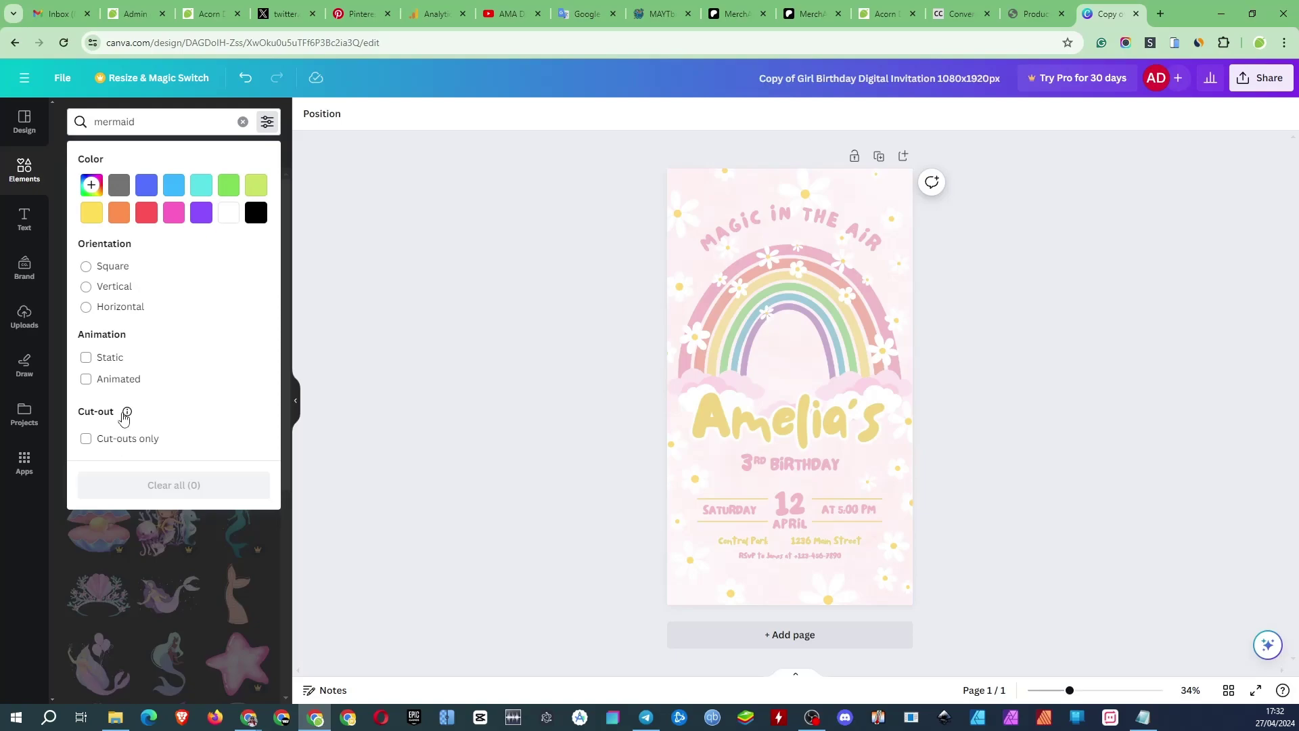
click(268, 122)
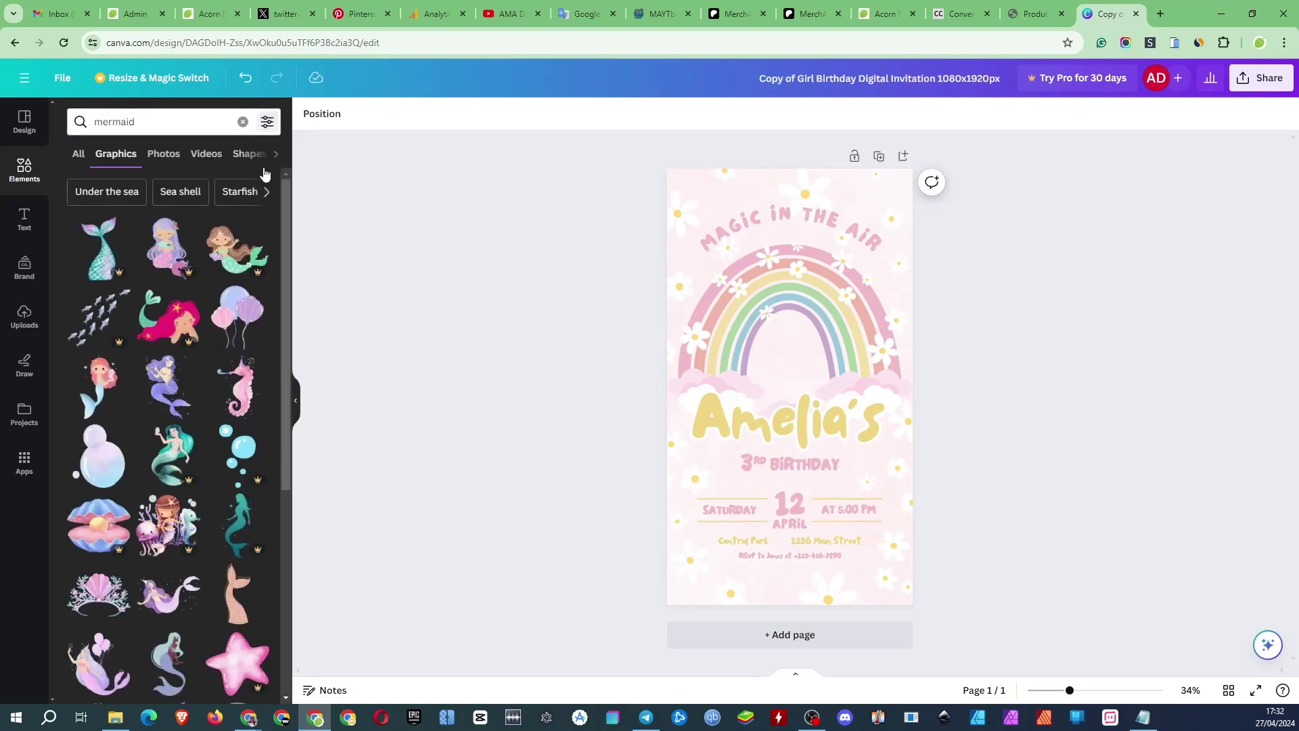
scroll(203, 440, down, 1)
scroll(206, 479, down, 6)
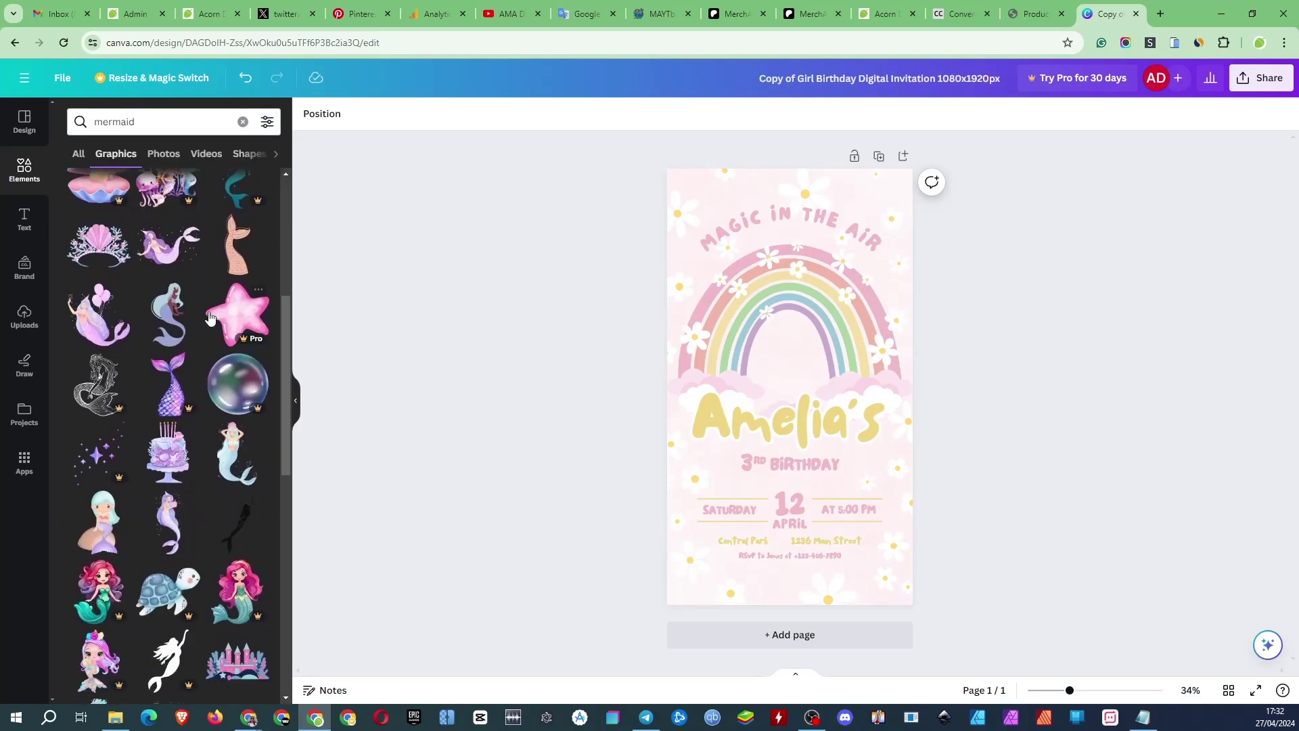
scroll(209, 318, down, 12)
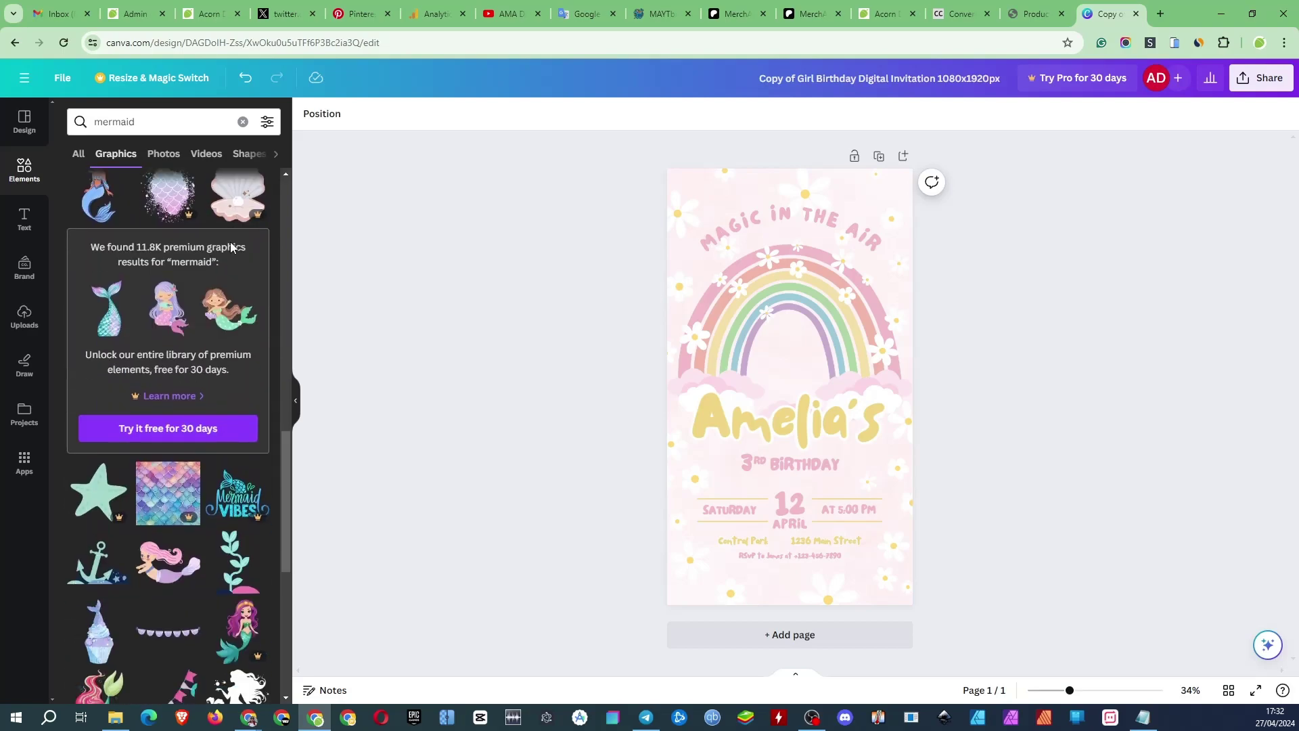
scroll(230, 245, down, 3)
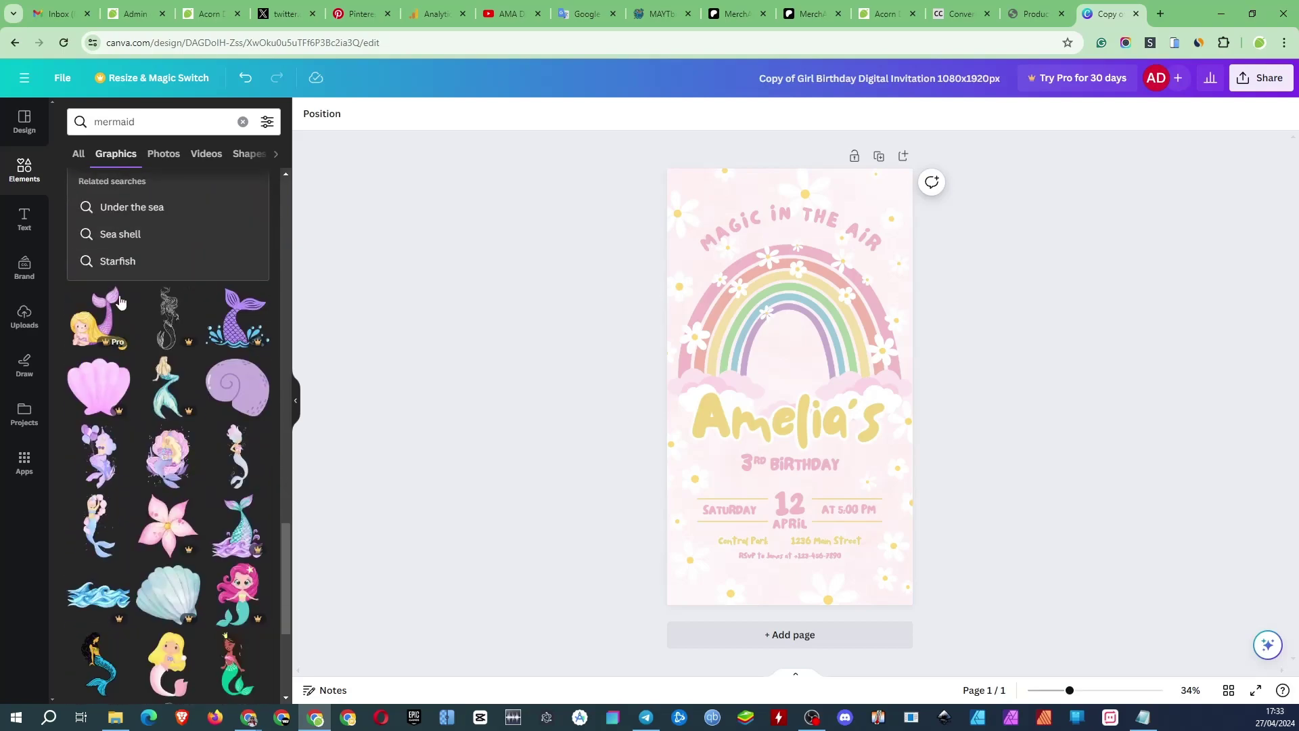
click(24, 315)
click(24, 169)
scroll(169, 463, down, 5)
Add the pink-haired mermaid graphic and resize and centre it within the rainbow.
click(169, 463)
drag(687, 168, 806, 400)
drag(847, 478, 793, 375)
drag(831, 447, 848, 480)
drag(799, 378, 792, 355)
click(608, 361)
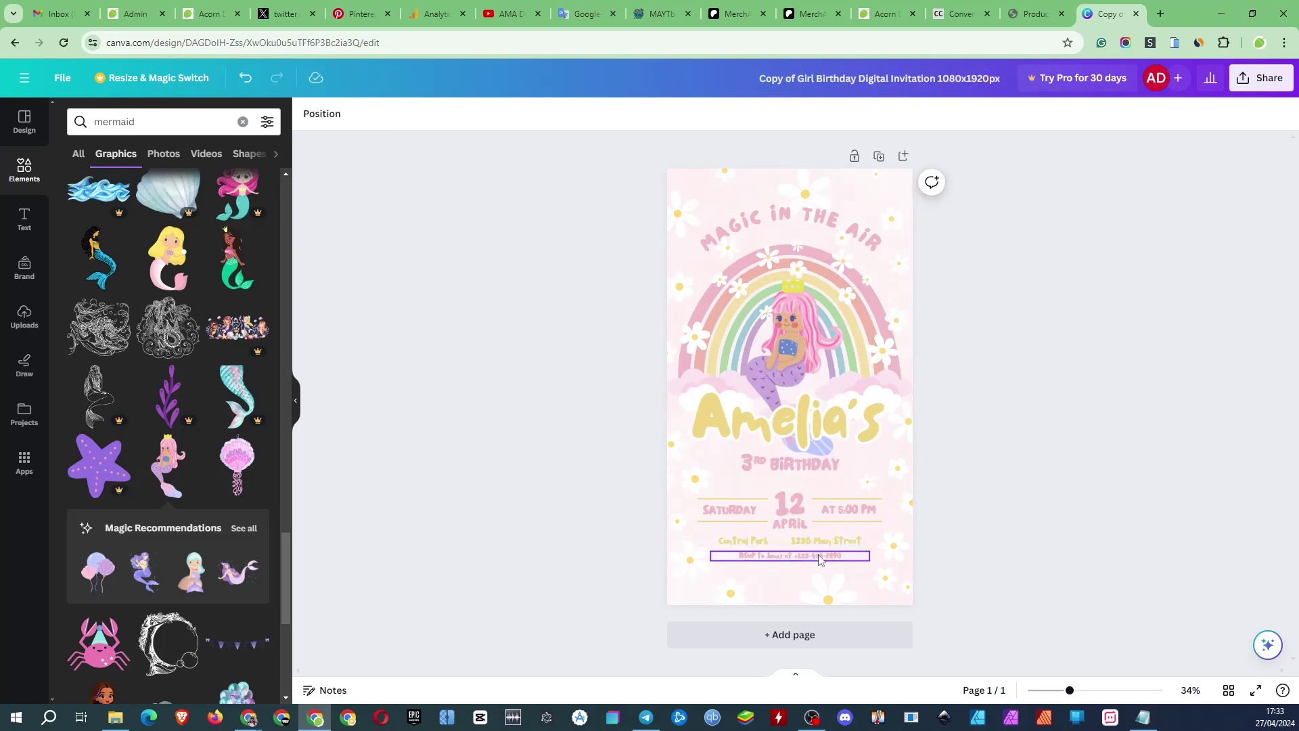
Open Product.pdf's LISTING DETAILS - CANVA DOCUMENT link in a new tab.
click(1030, 15)
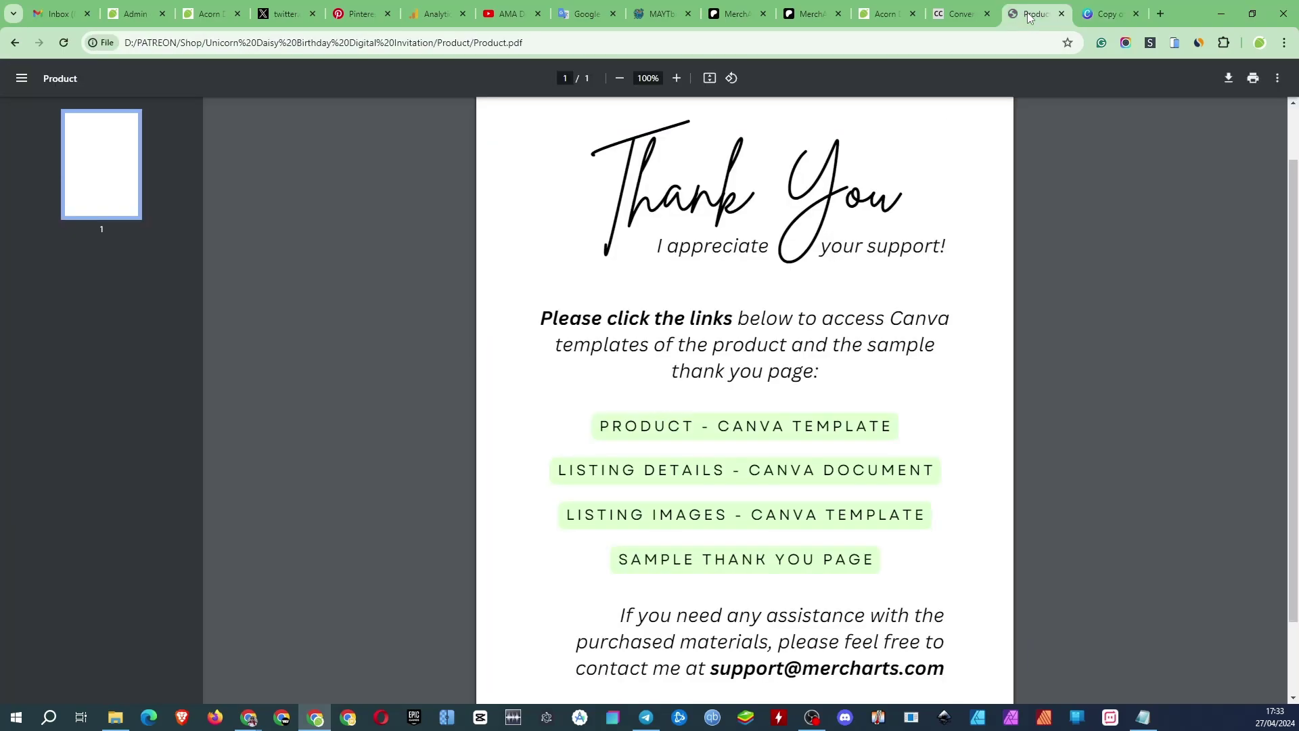
right_click(812, 463)
click(854, 216)
click(1115, 15)
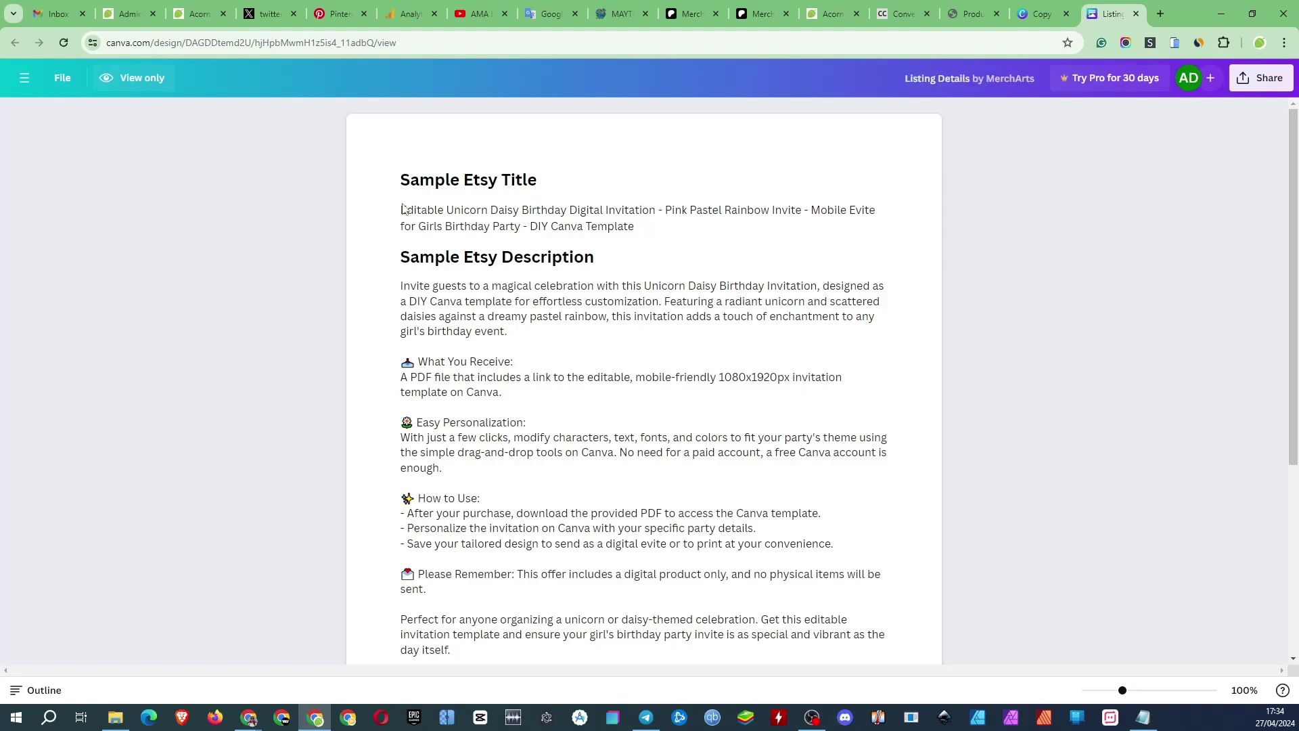
Review the sample Etsy title, description and tags, then return to the thank-you PDF.
scroll(591, 214, down, 2)
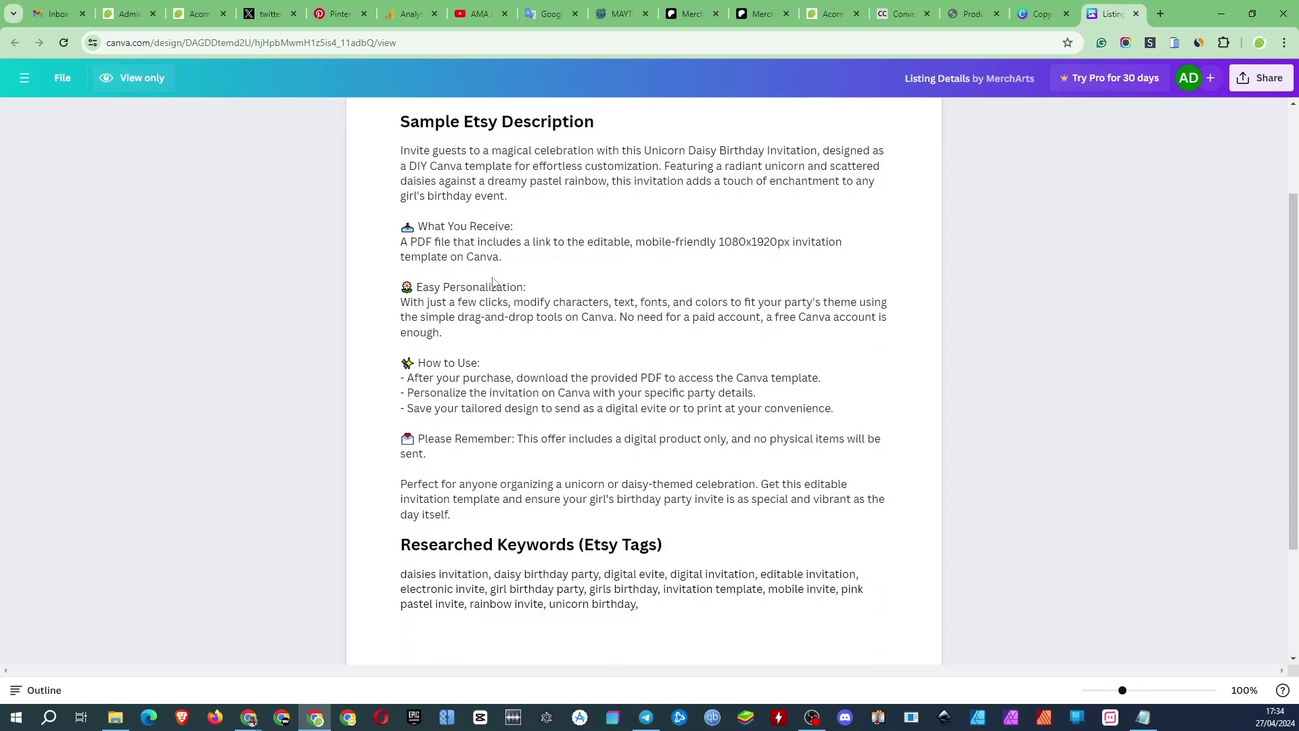
scroll(498, 423, down, 2)
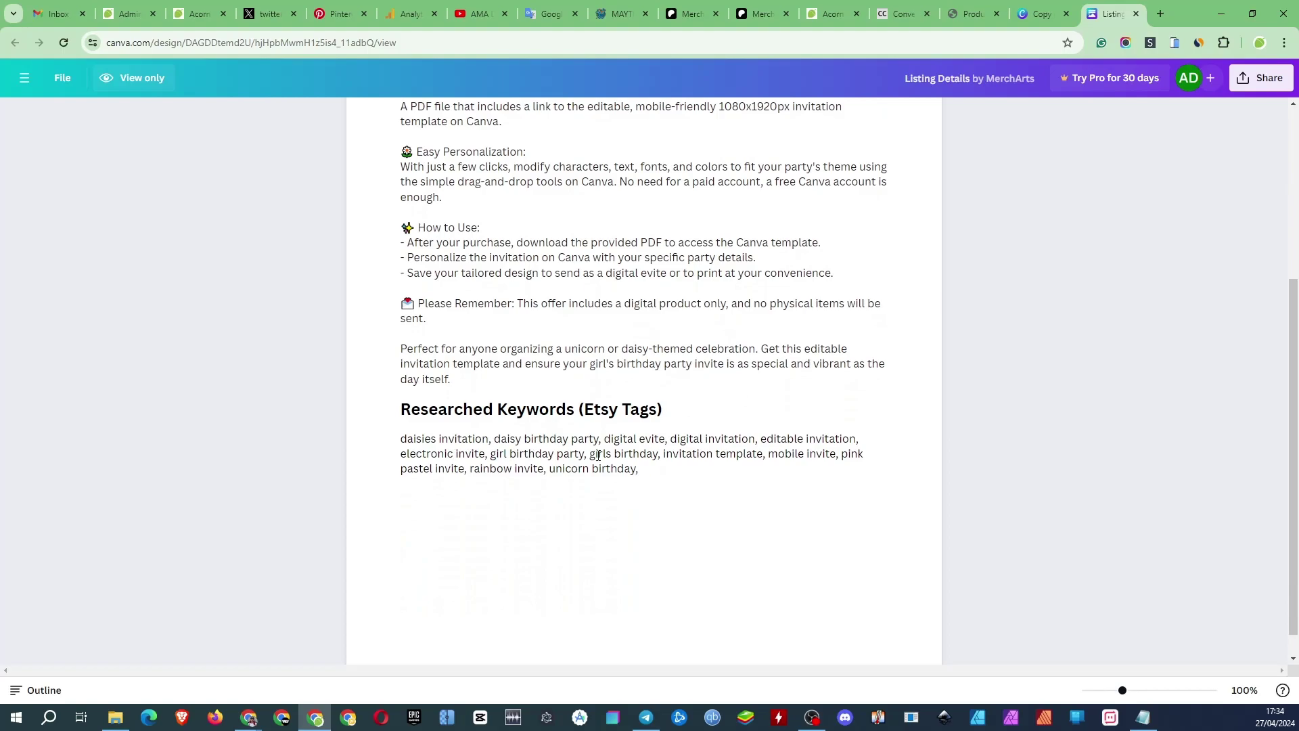
scroll(710, 484, up, 4)
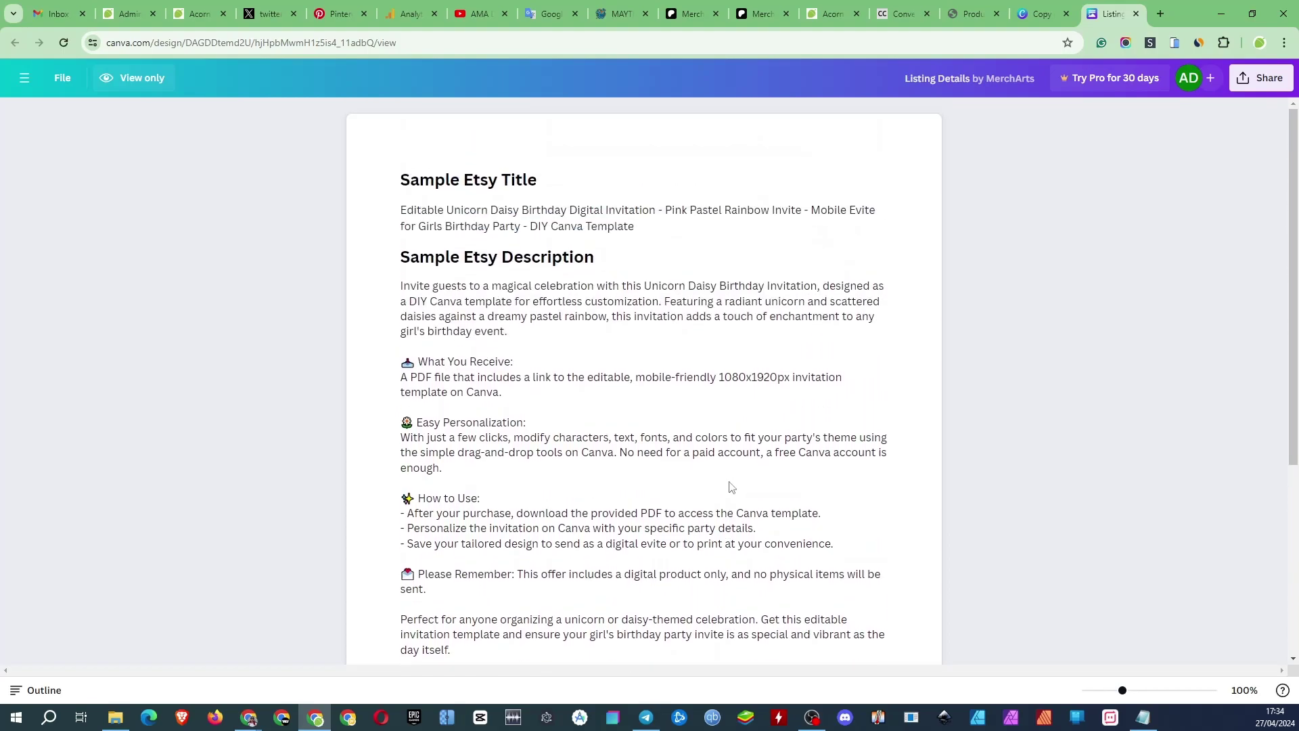
click(972, 14)
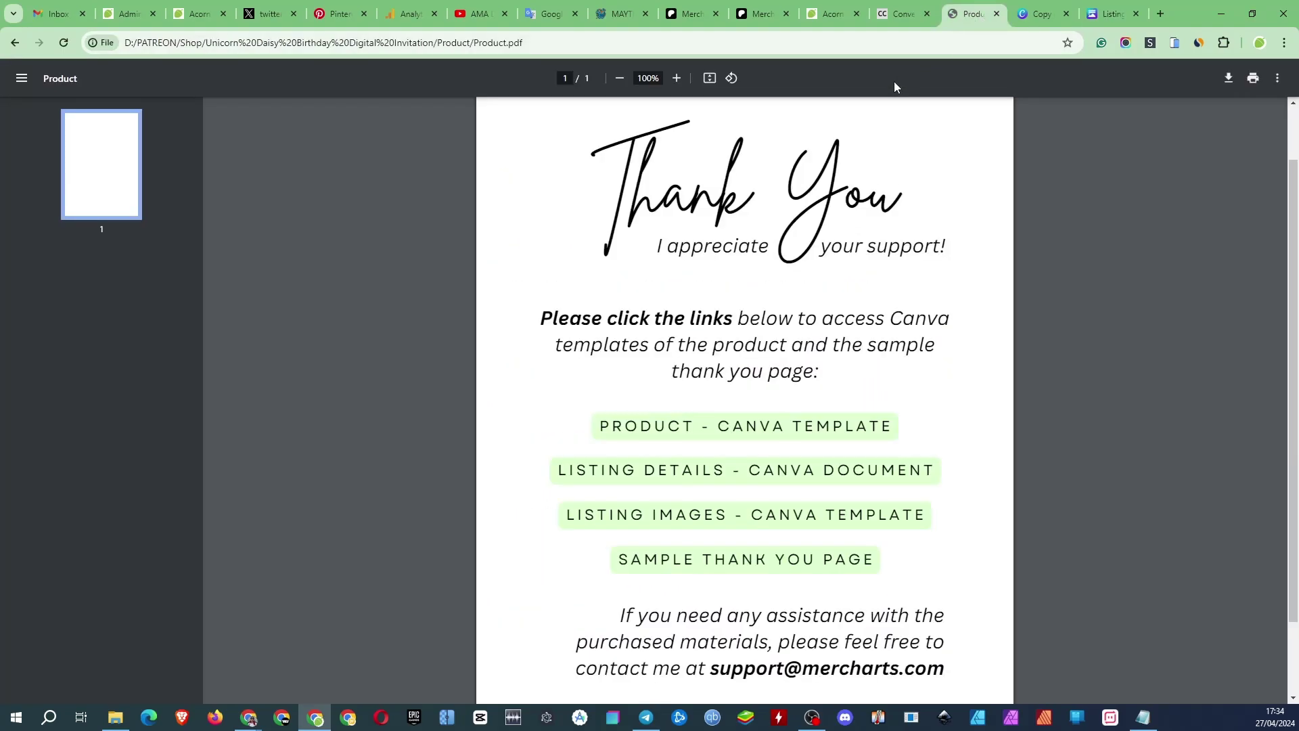
Open the LISTING IMAGES - CANVA TEMPLATE link in a new tab and dismiss the tips.
right_click(734, 514)
click(804, 264)
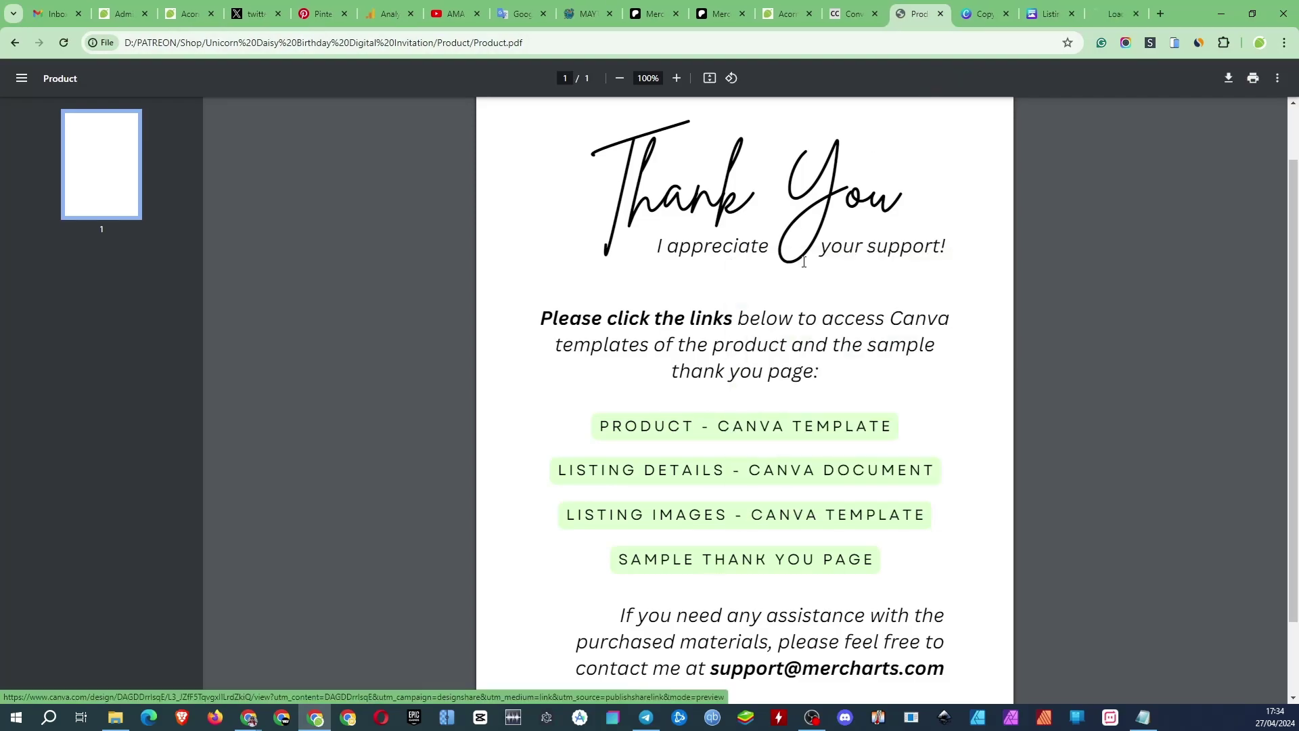
click(1116, 13)
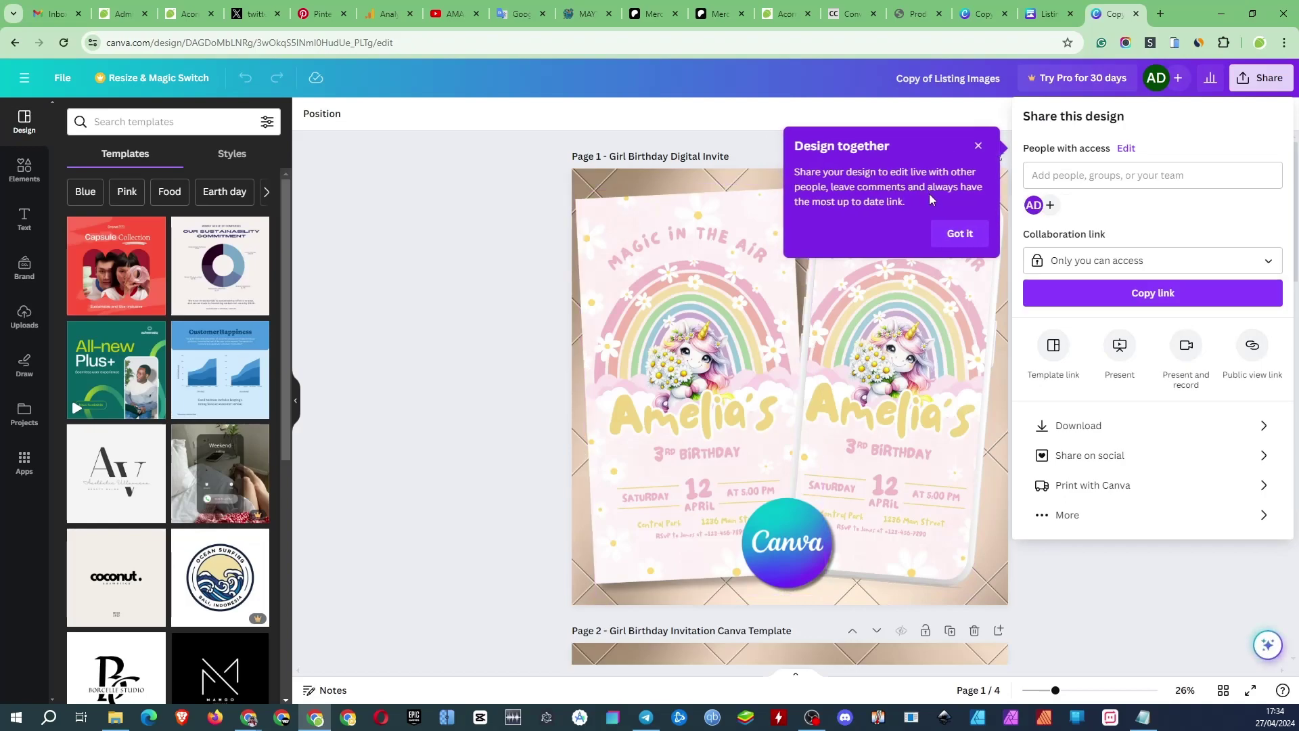
click(960, 234)
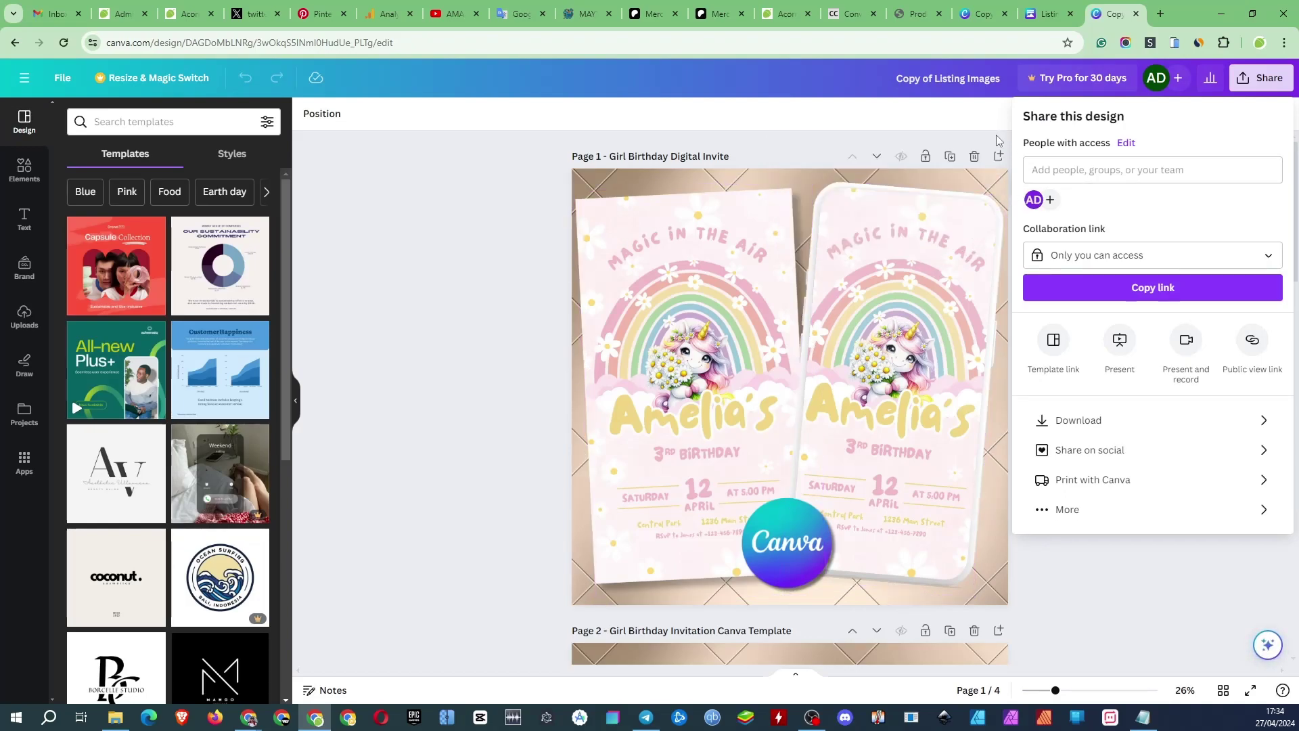
click(983, 118)
scroll(561, 272, down, 4)
scroll(1018, 420, up, 4)
Replace page 1's background photo with a gold glitter image from a 'gold background' search.
click(1005, 597)
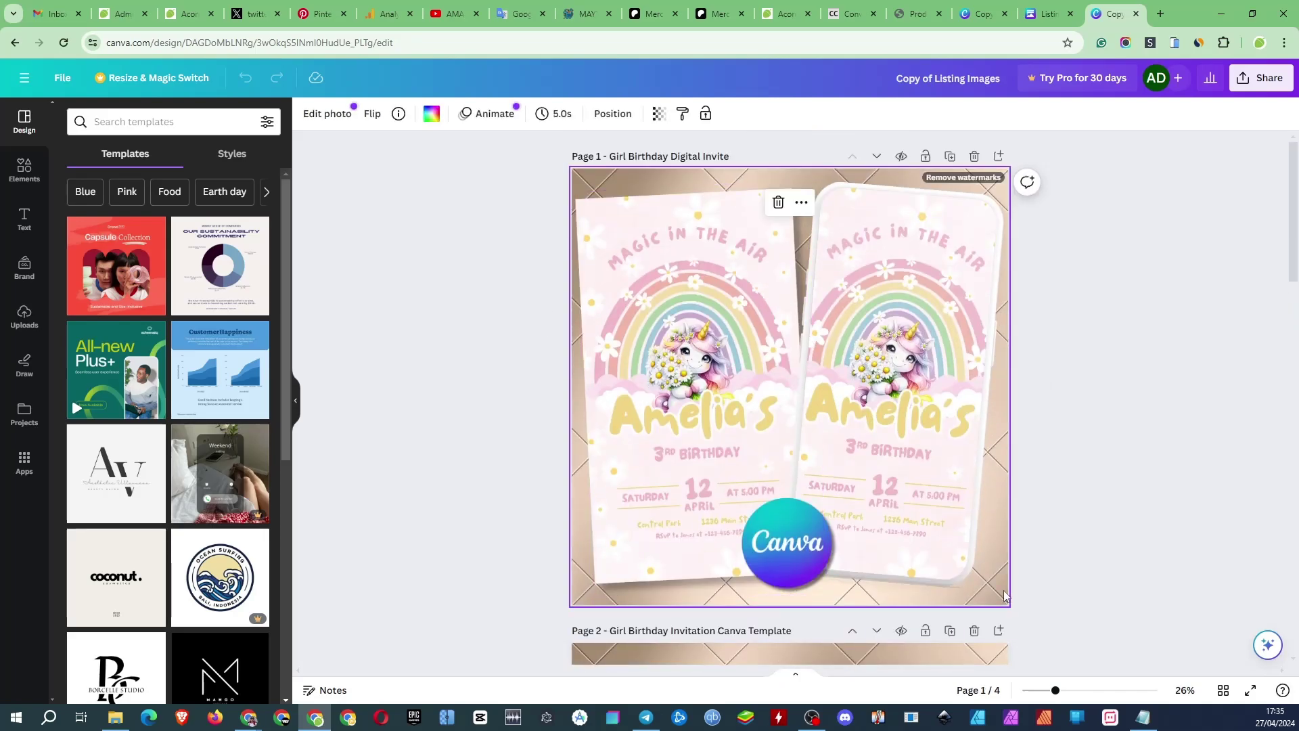
key(Delete)
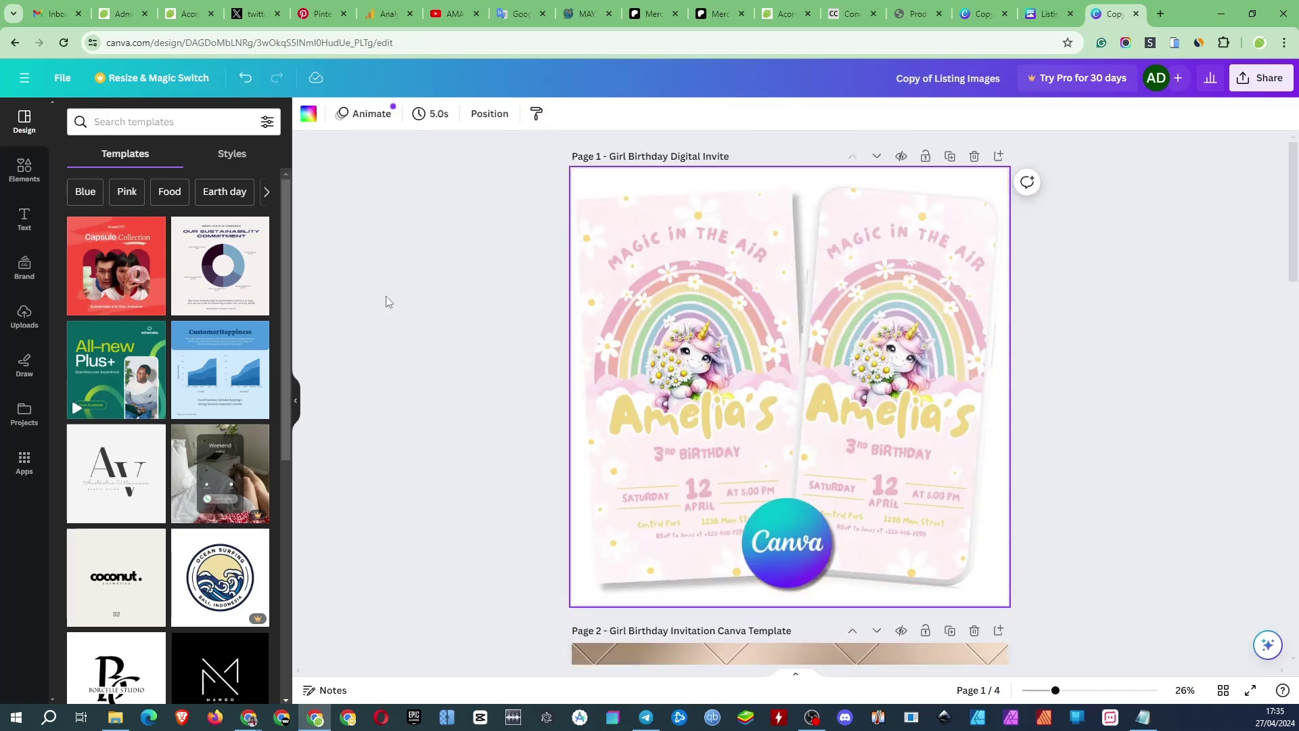
click(25, 170)
text(gold background)
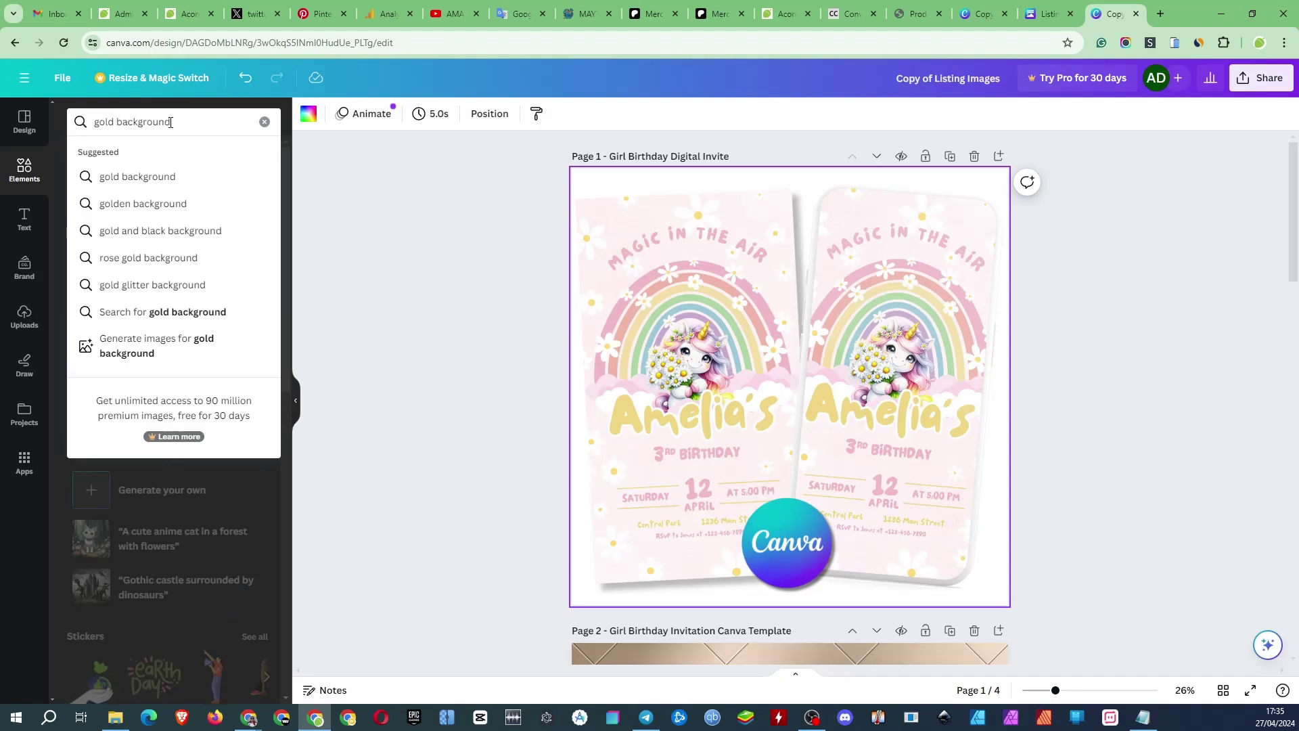
click(133, 178)
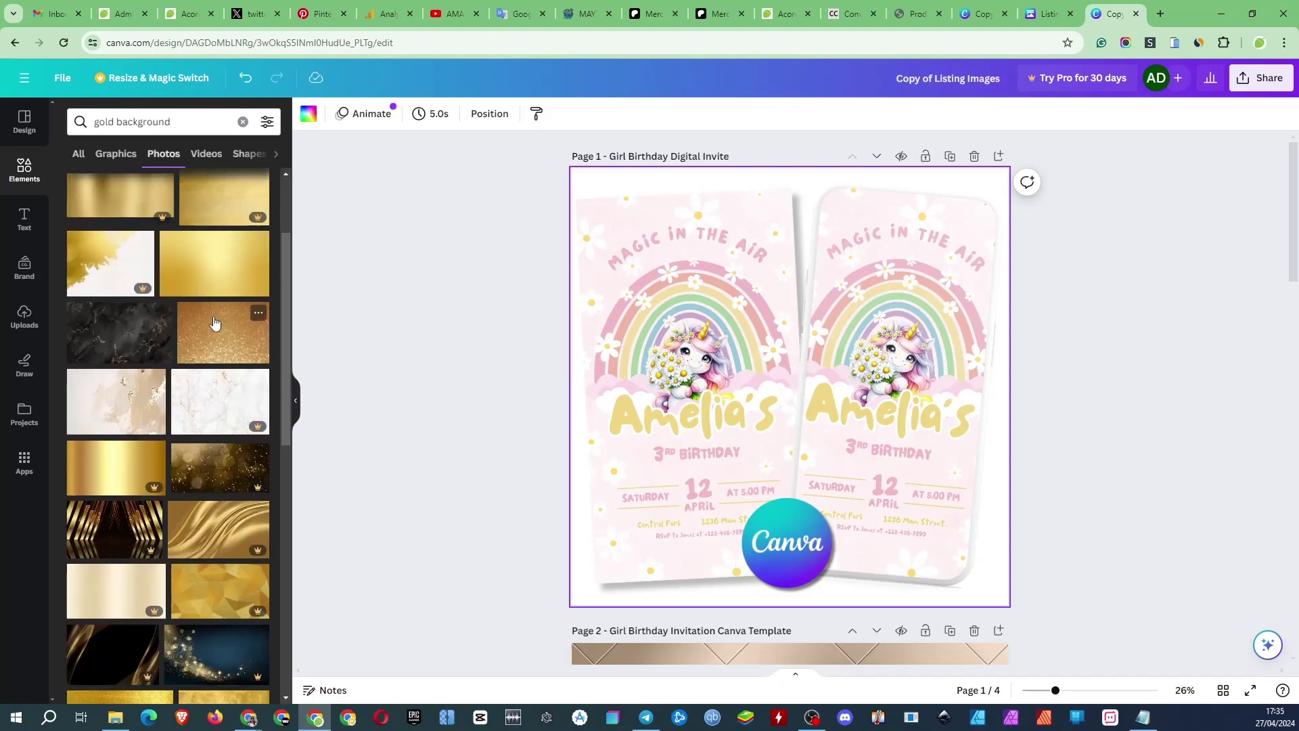
drag(214, 325, 789, 387)
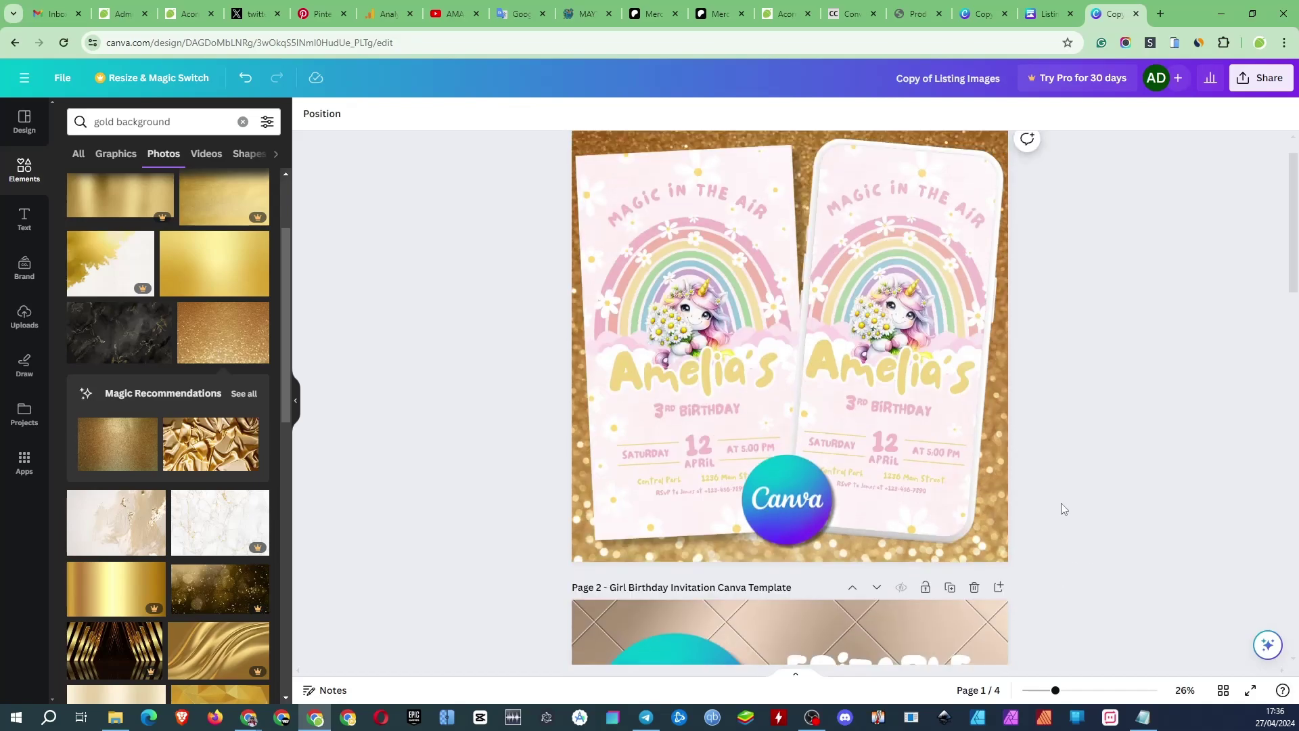
click(849, 358)
On page 4, work on the Thank You page's background photo and gold lettering.
scroll(447, 436, down, 15)
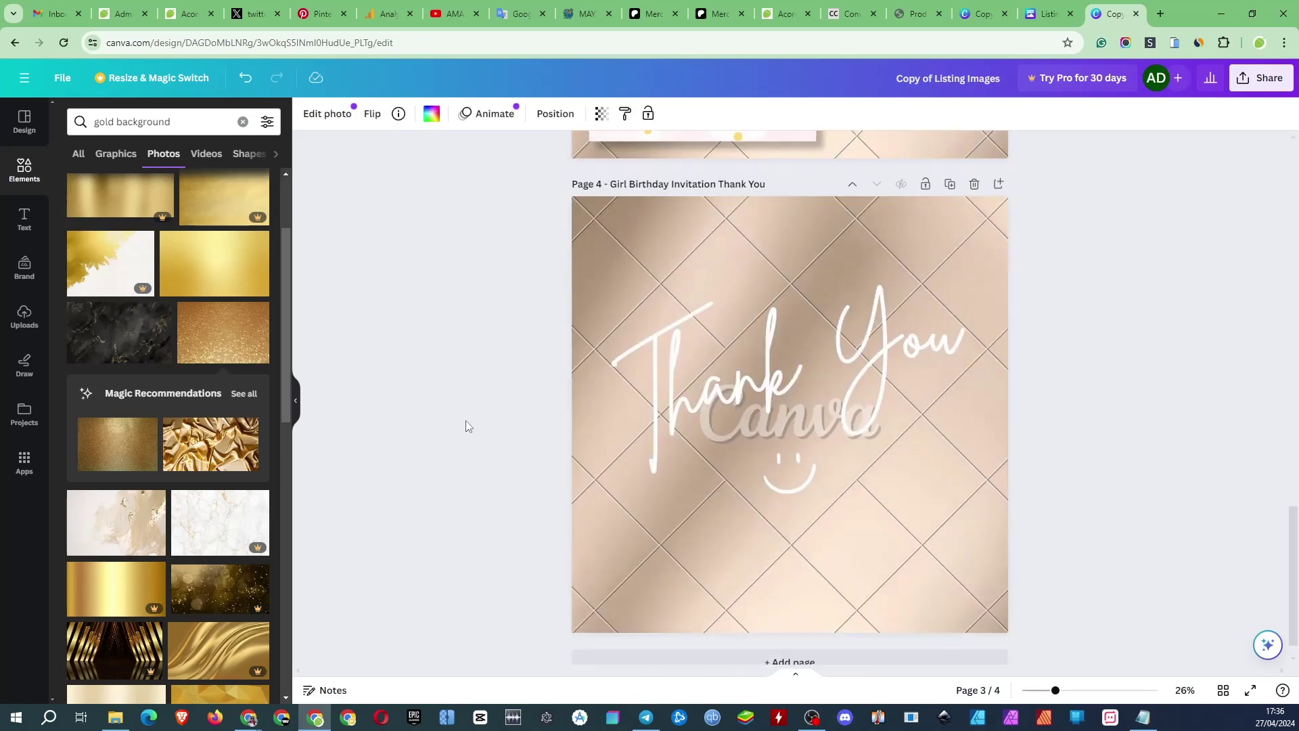
scroll(466, 425, down, 1)
click(604, 536)
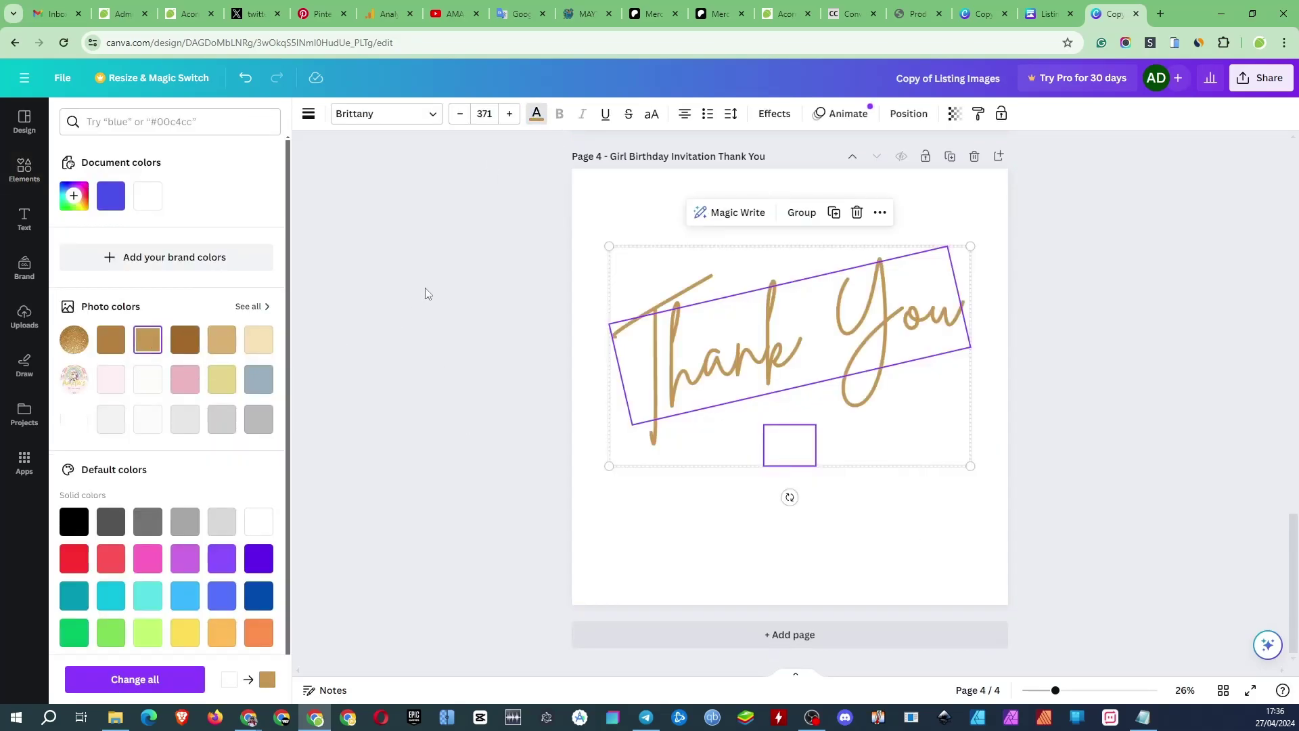
click(504, 371)
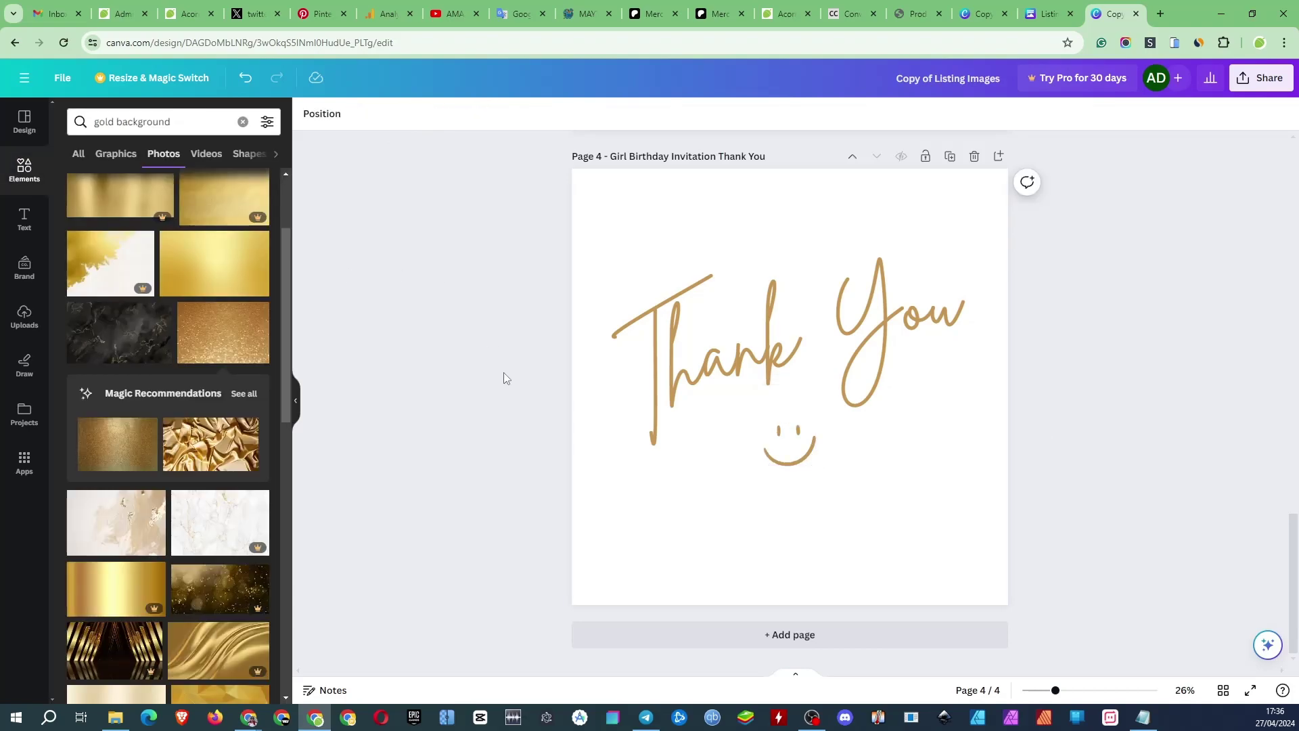
scroll(504, 378, up, 15)
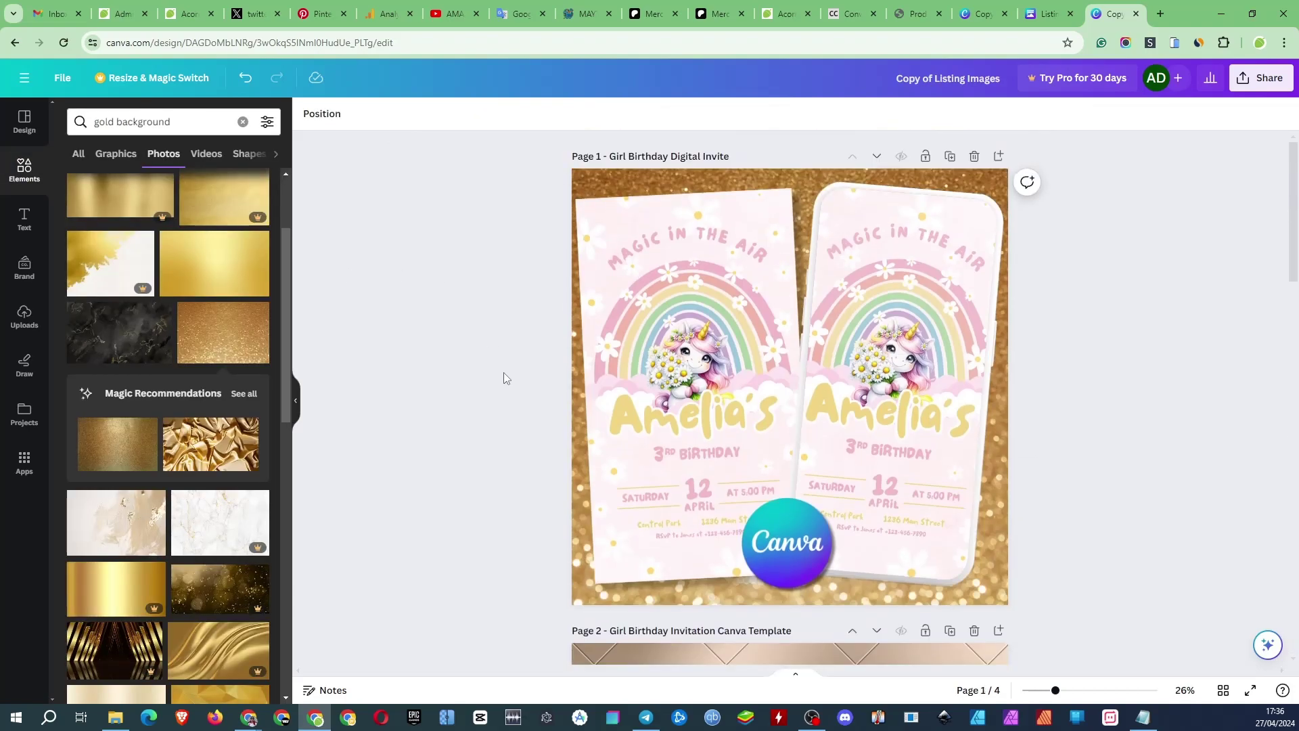
Open the Sample Thank You Page link in a new tab and make an editable copy.
click(907, 9)
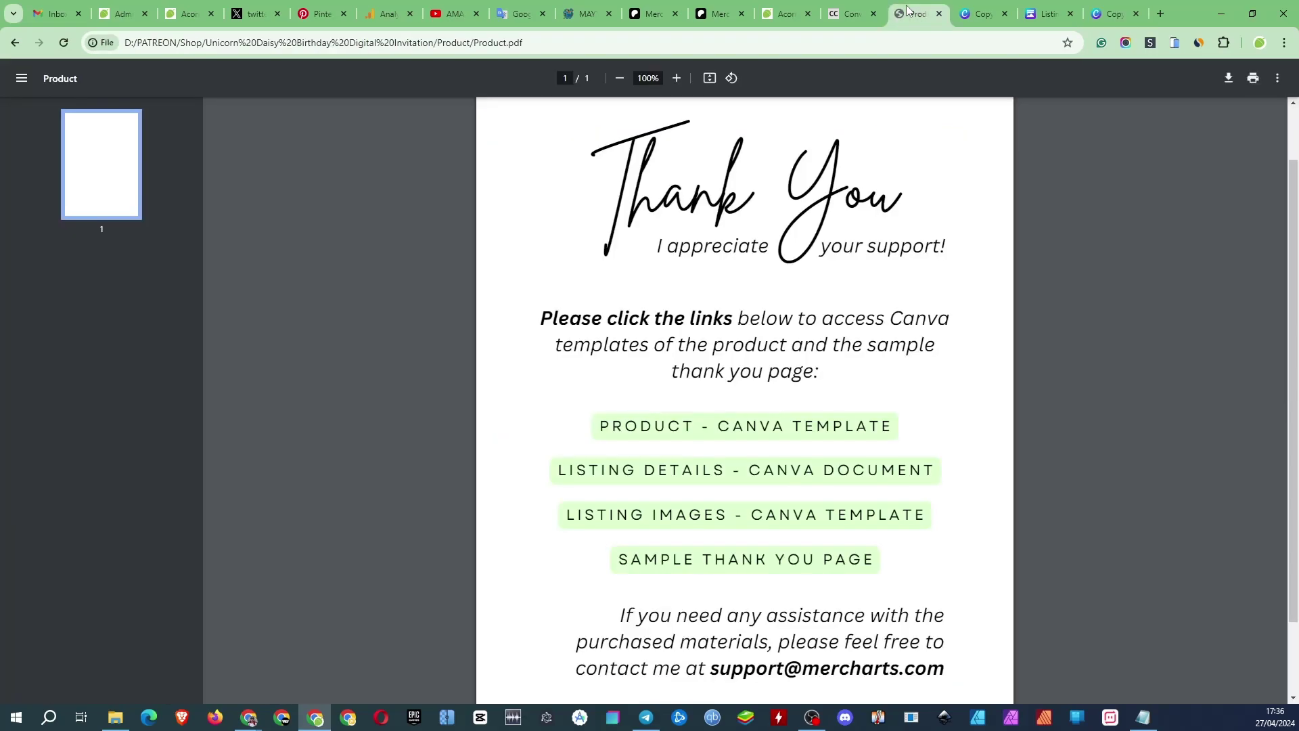
right_click(790, 559)
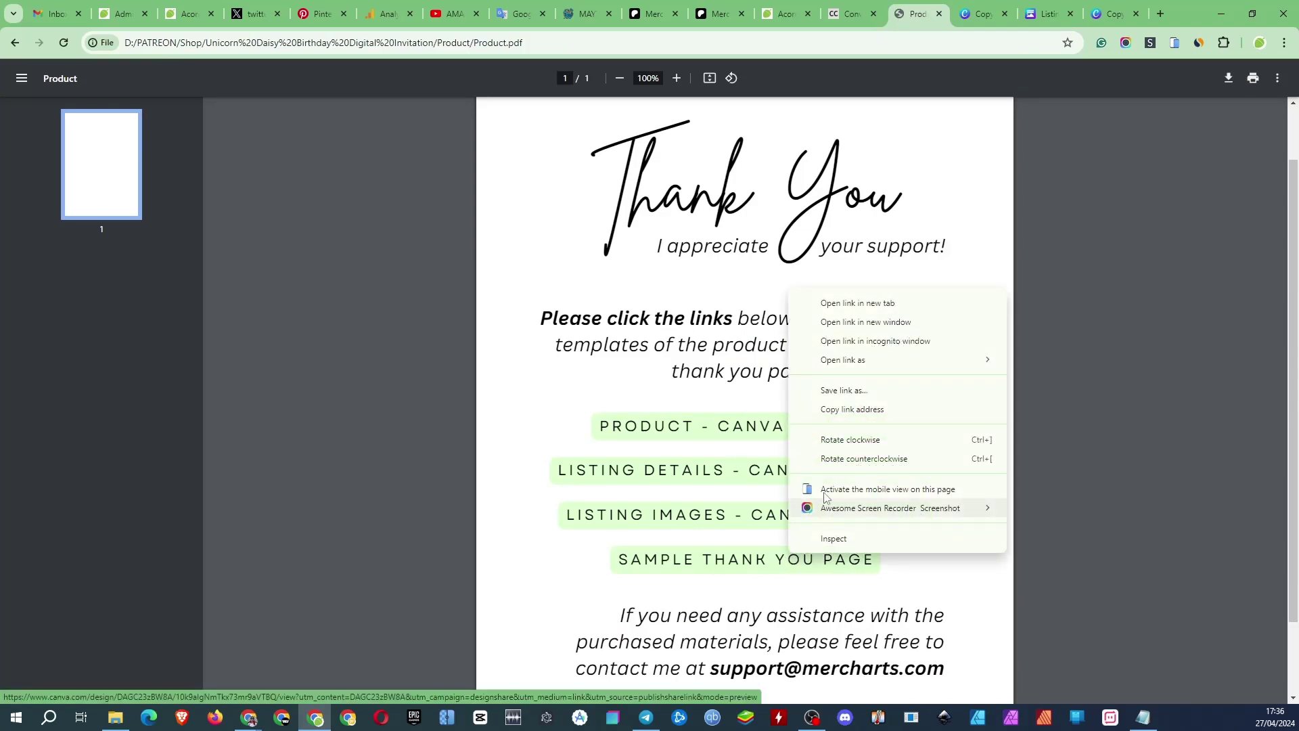
click(846, 302)
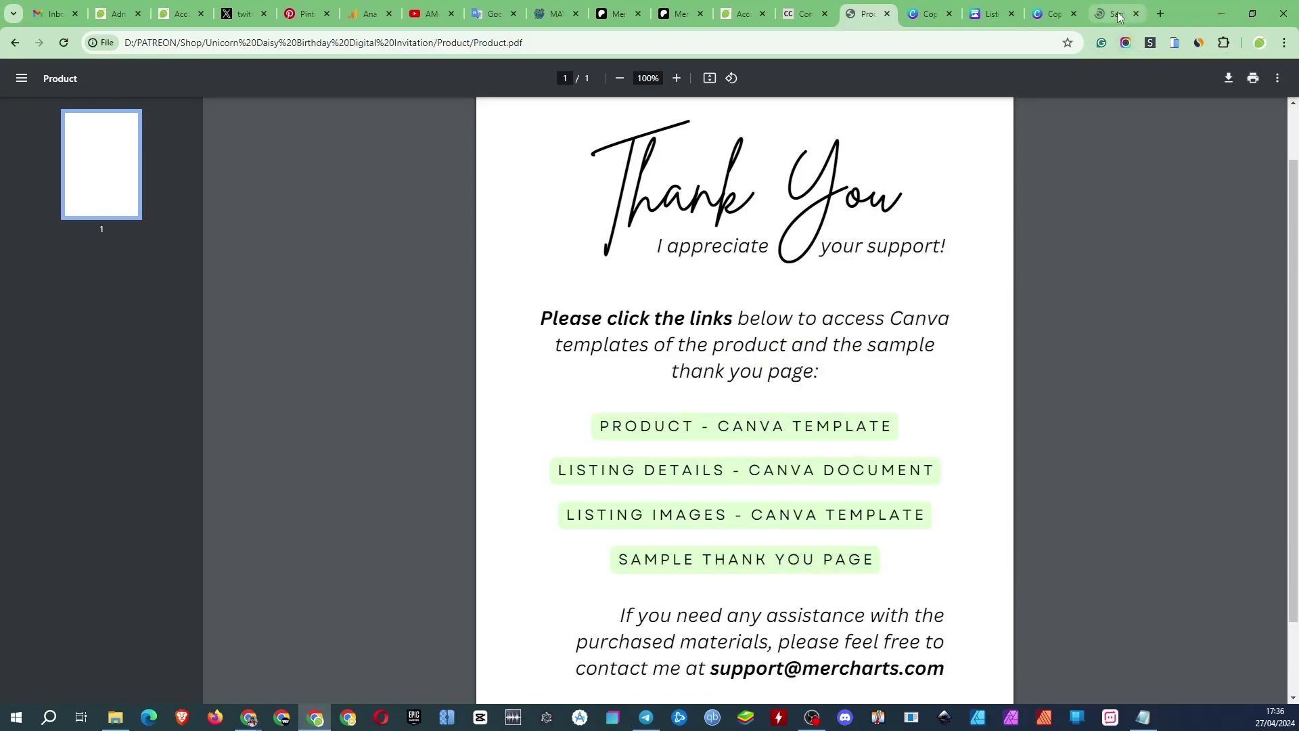
click(1117, 13)
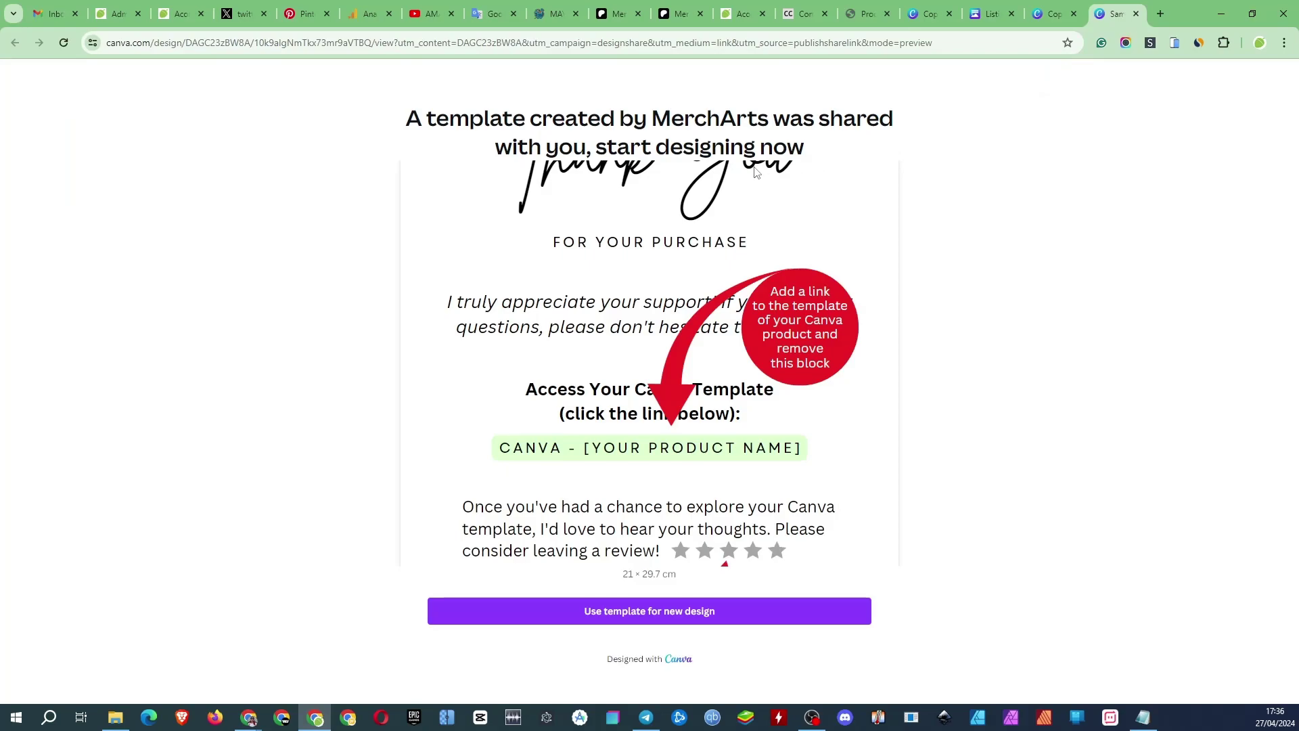
click(651, 609)
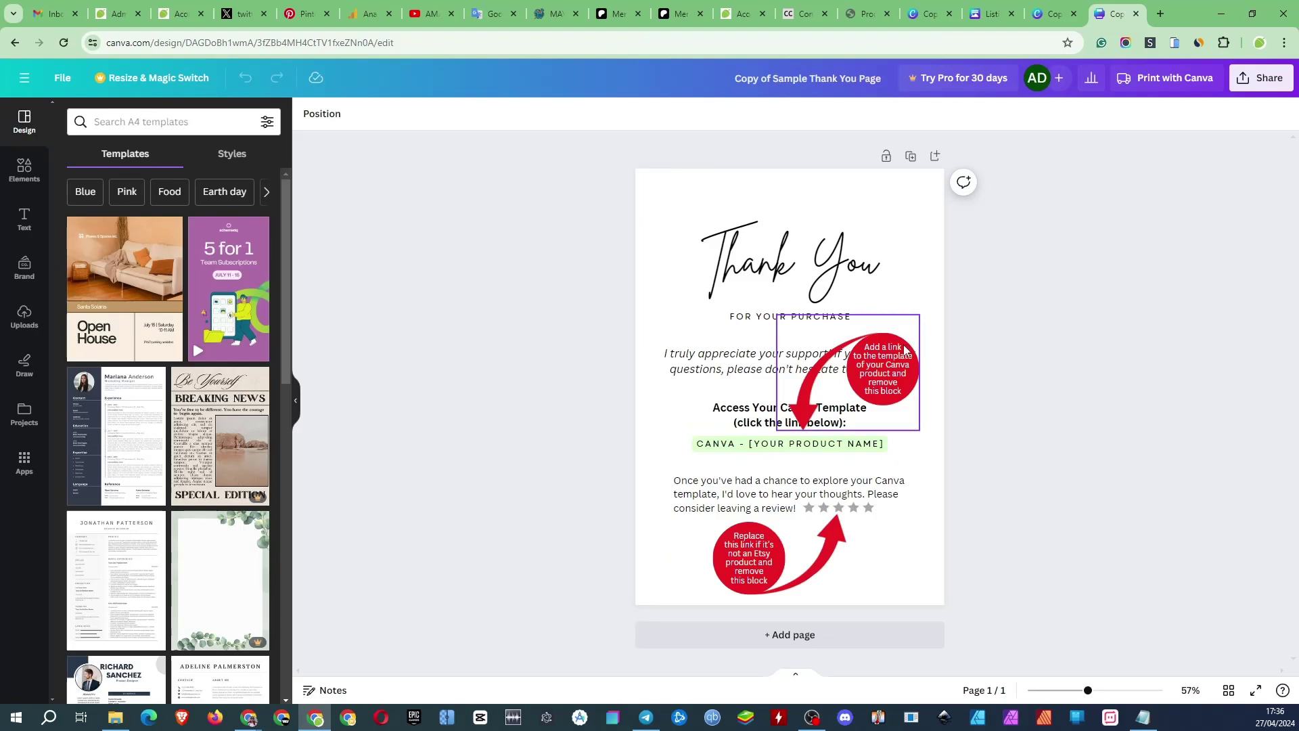
Check the product-name link and star rating, then delete the top red instruction callout.
click(786, 445)
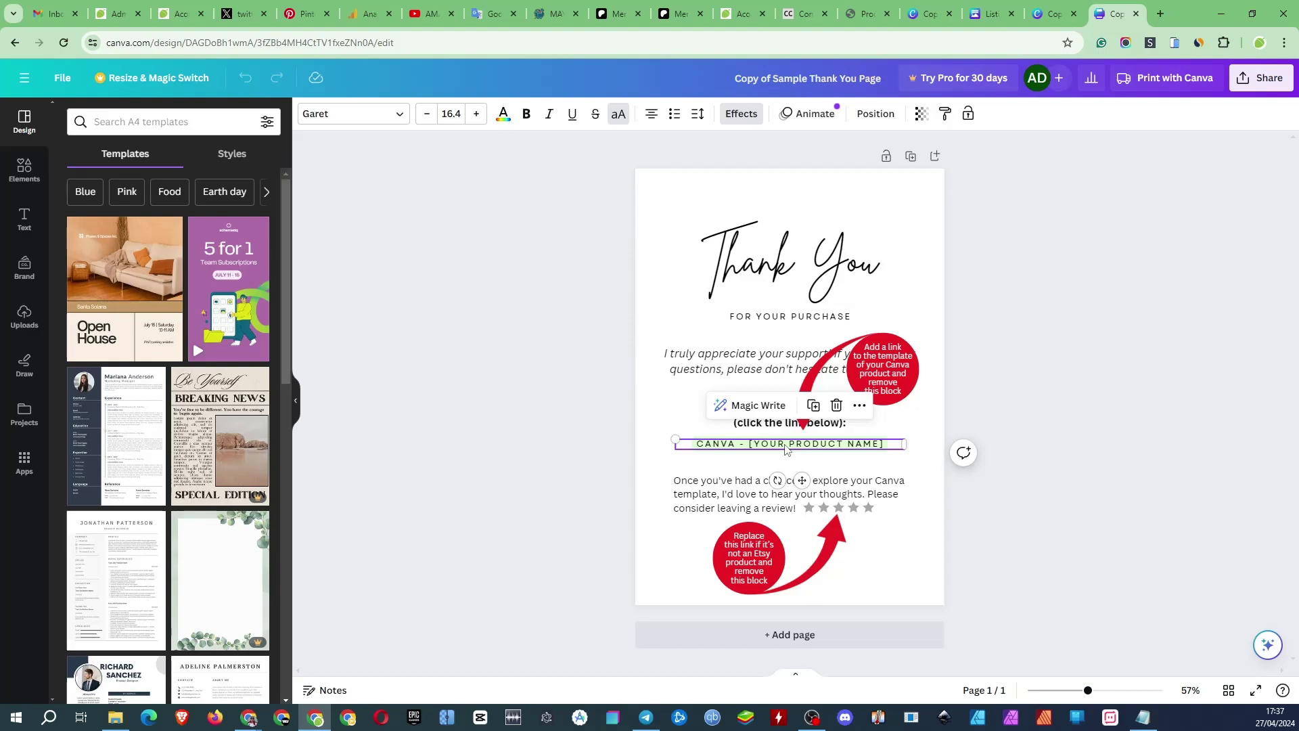
click(860, 405)
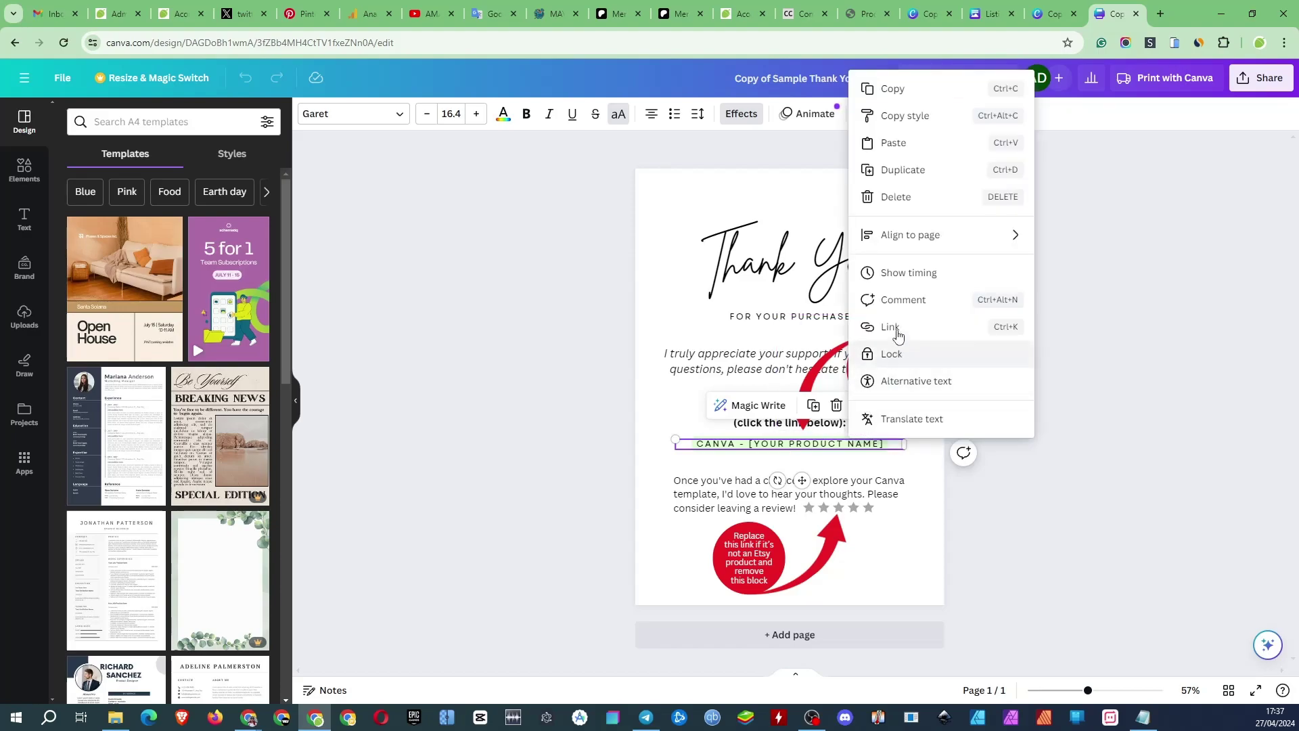
click(962, 327)
click(852, 512)
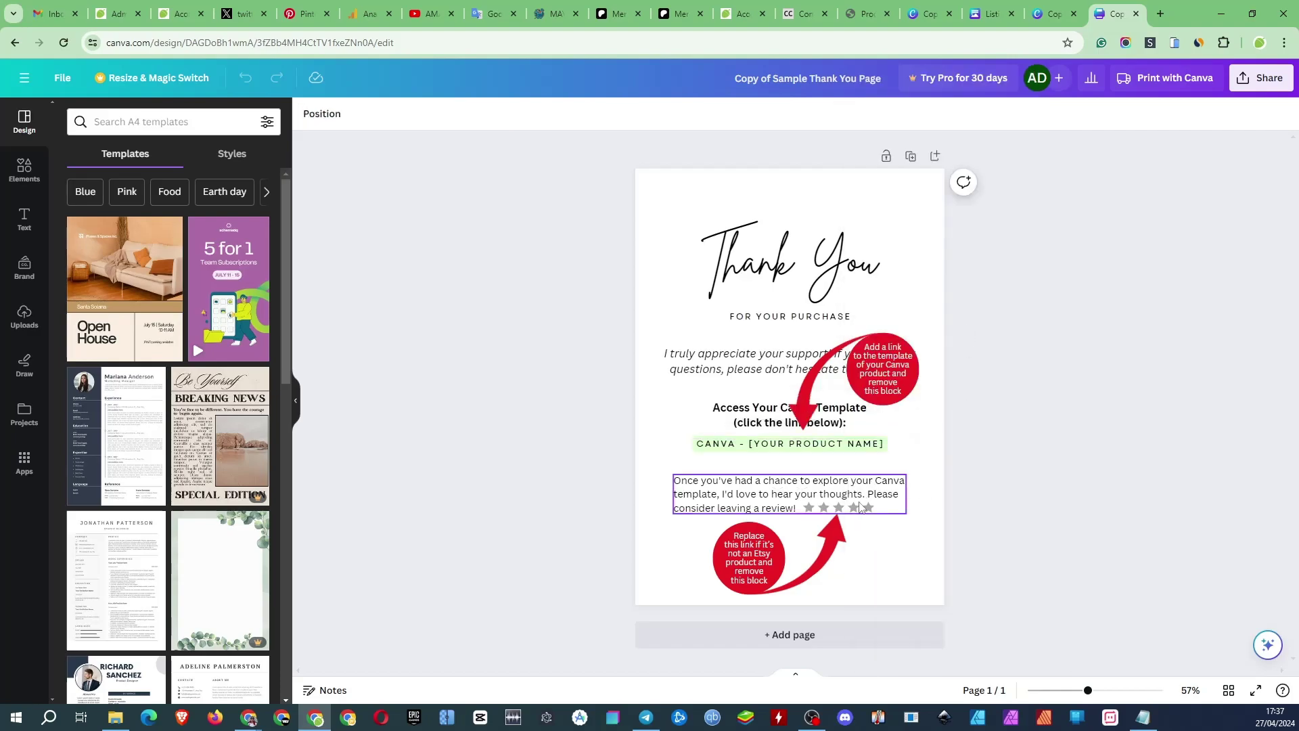
click(852, 512)
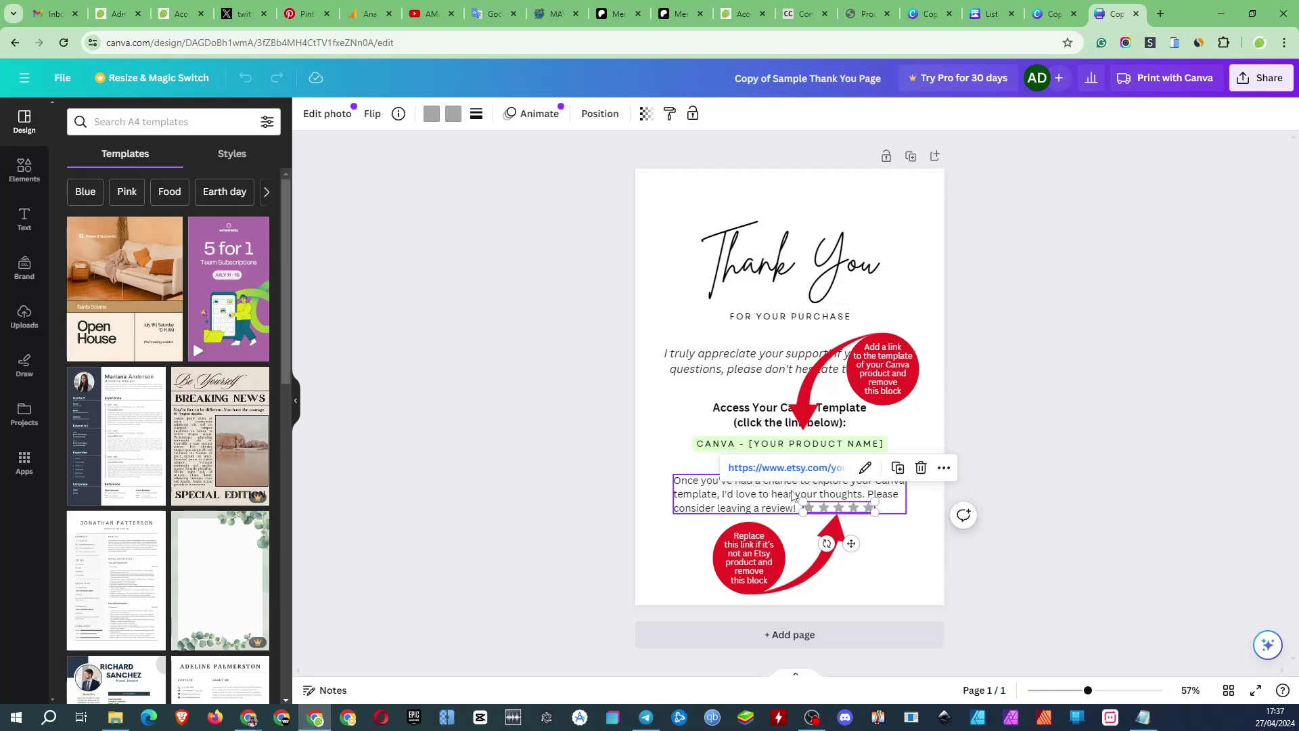
click(798, 423)
key(Delete)
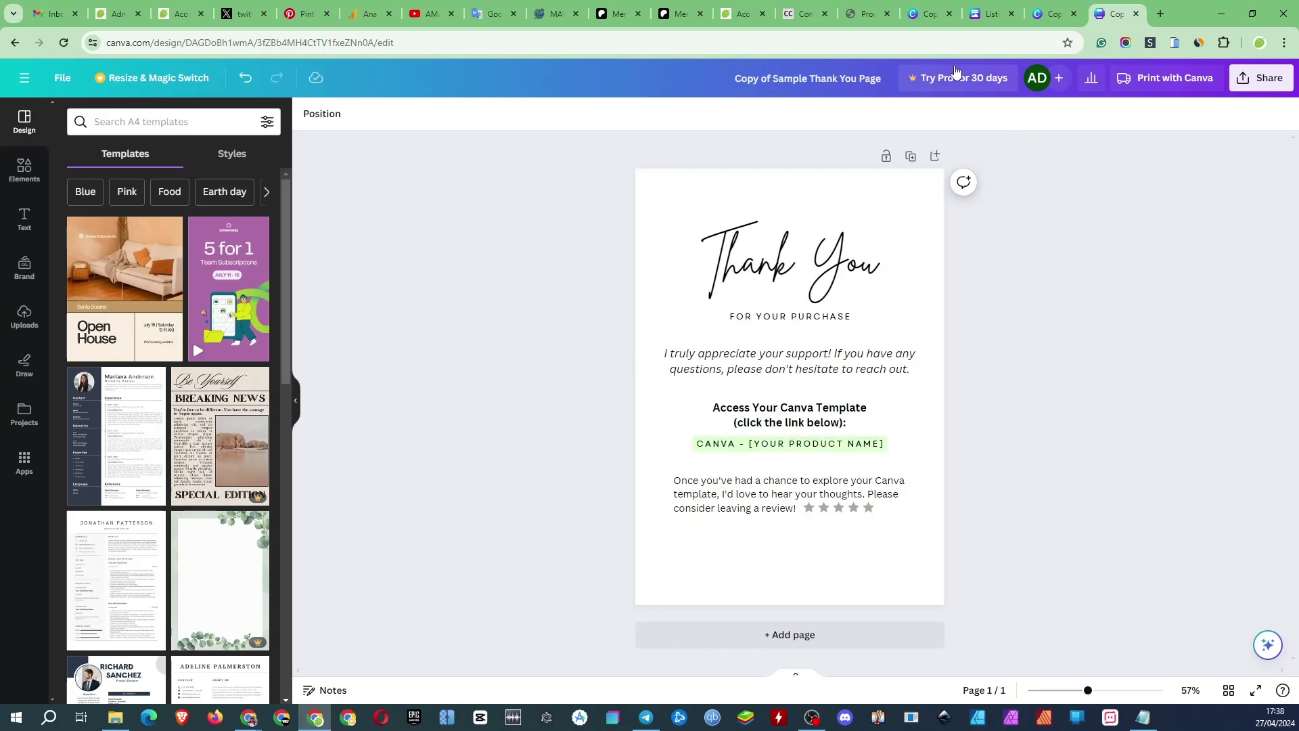
From the mermaid invitation's Share menu, create a template link and copy it.
click(928, 19)
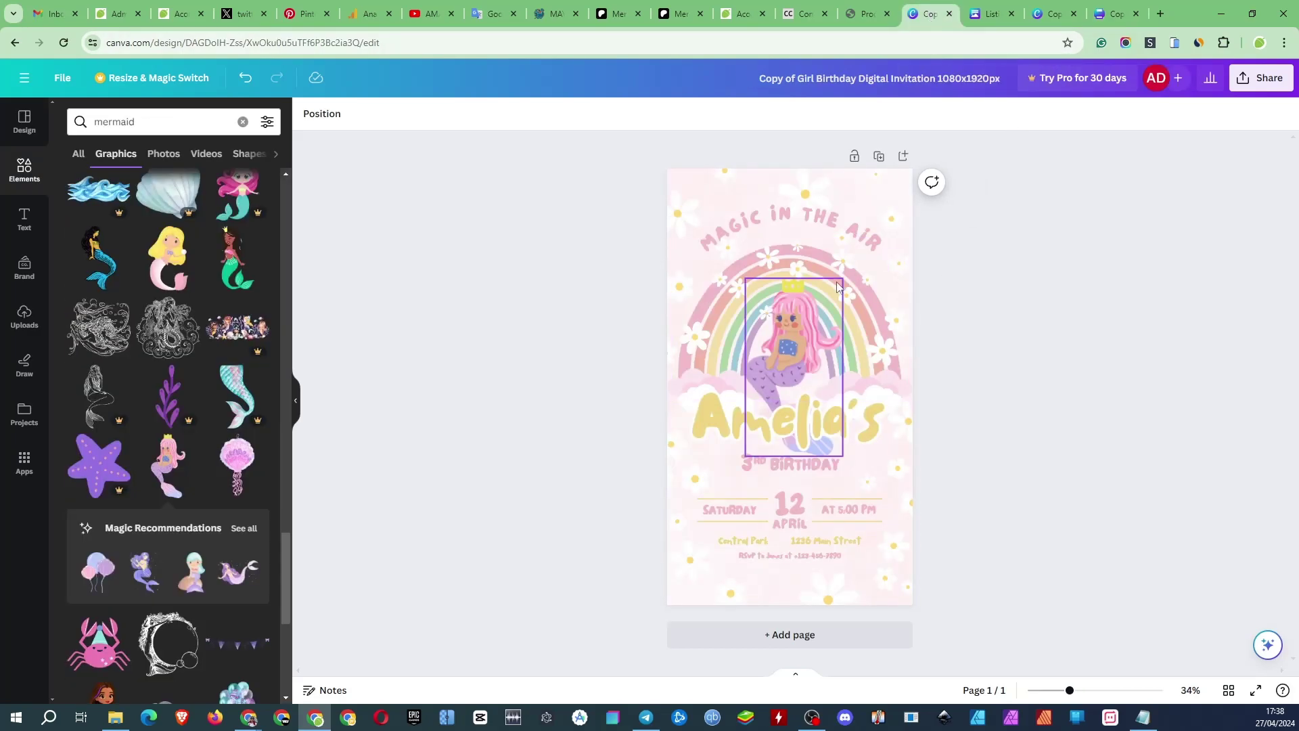
click(1251, 84)
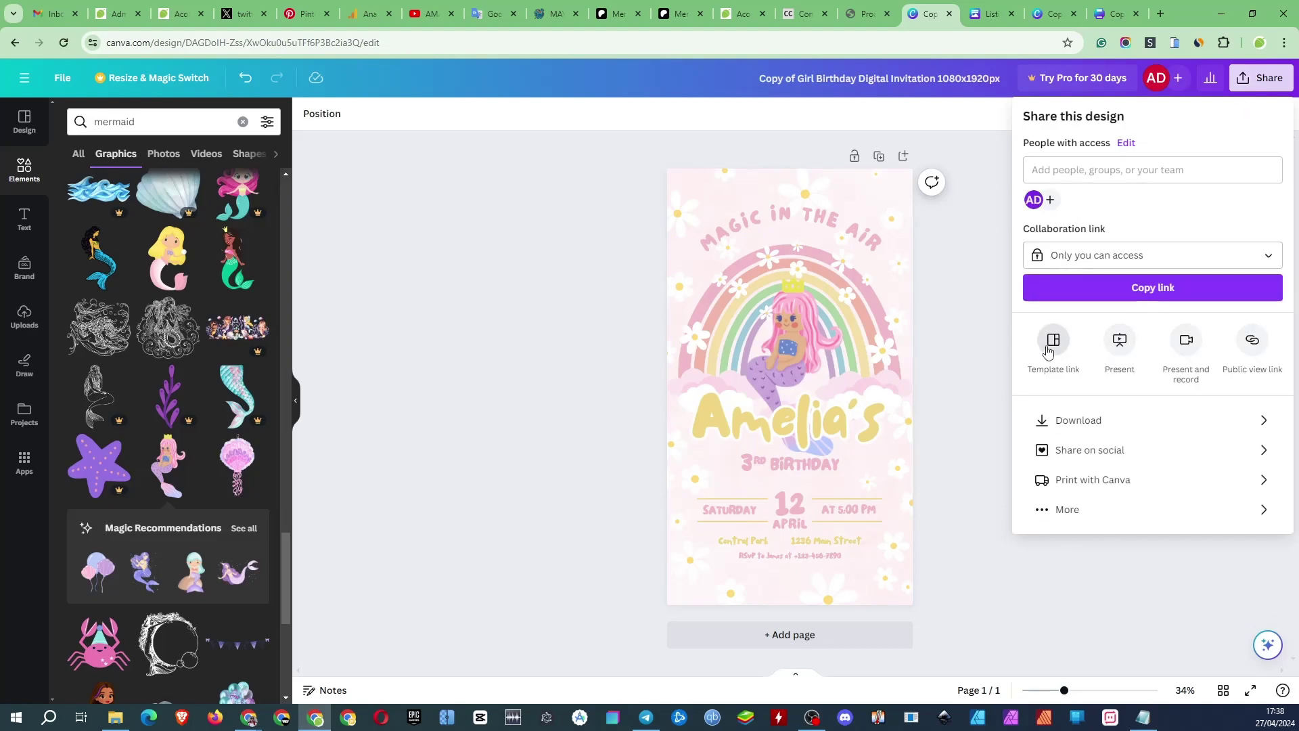
click(1048, 350)
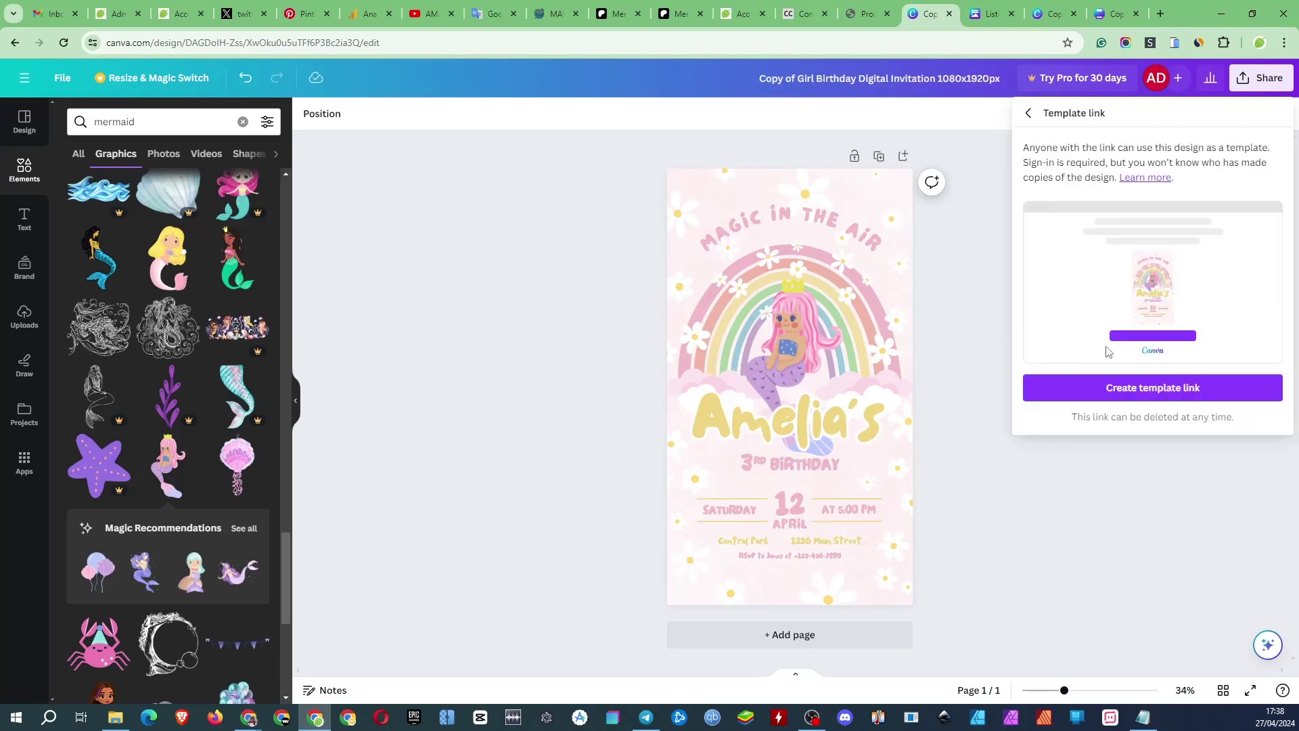
click(1154, 391)
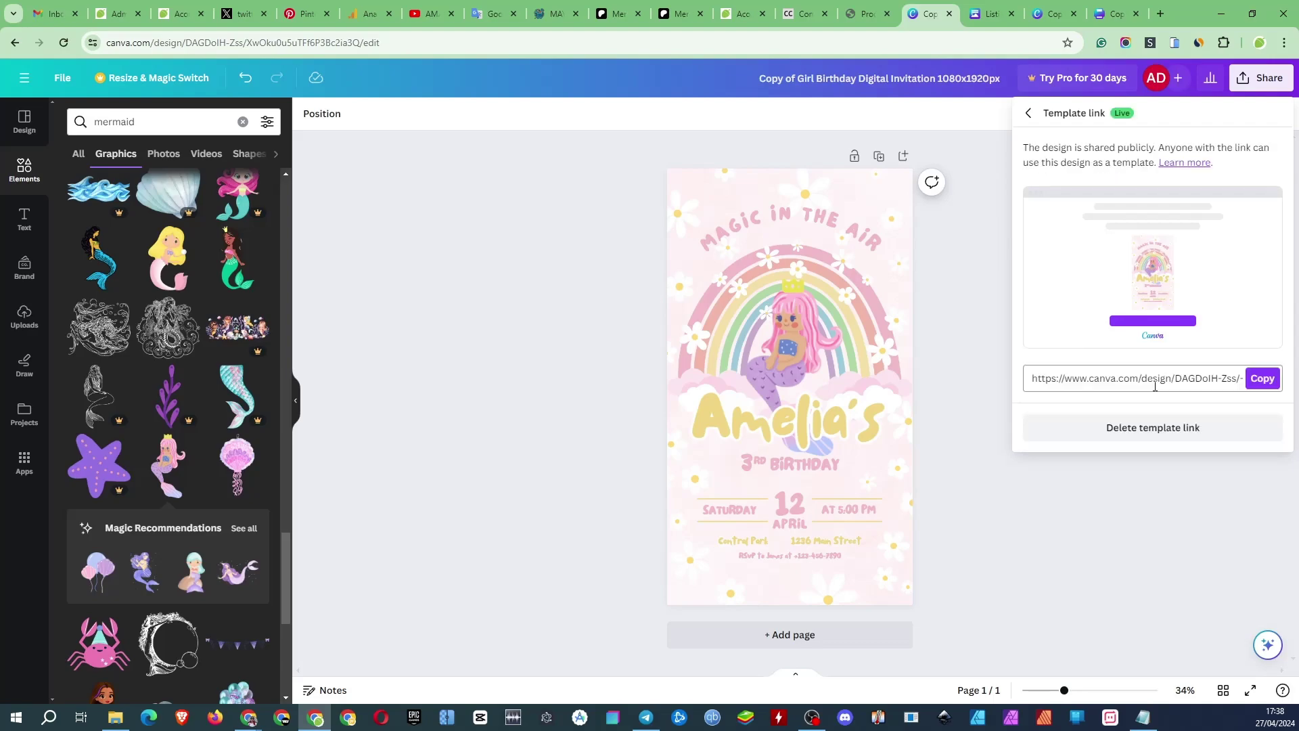
click(1262, 379)
Link the CANVA - [YOUR PRODUCT NAME] line on the thank-you page to the pasted template URL.
click(1113, 14)
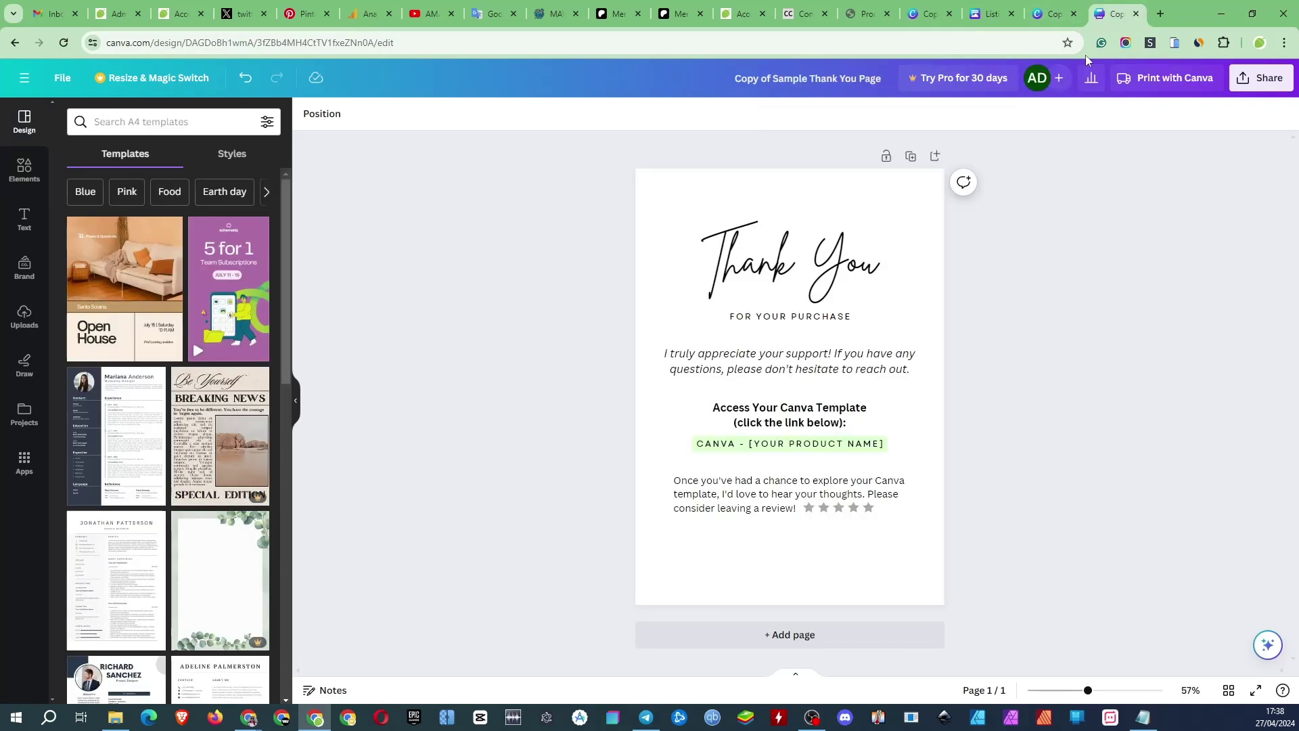
click(843, 443)
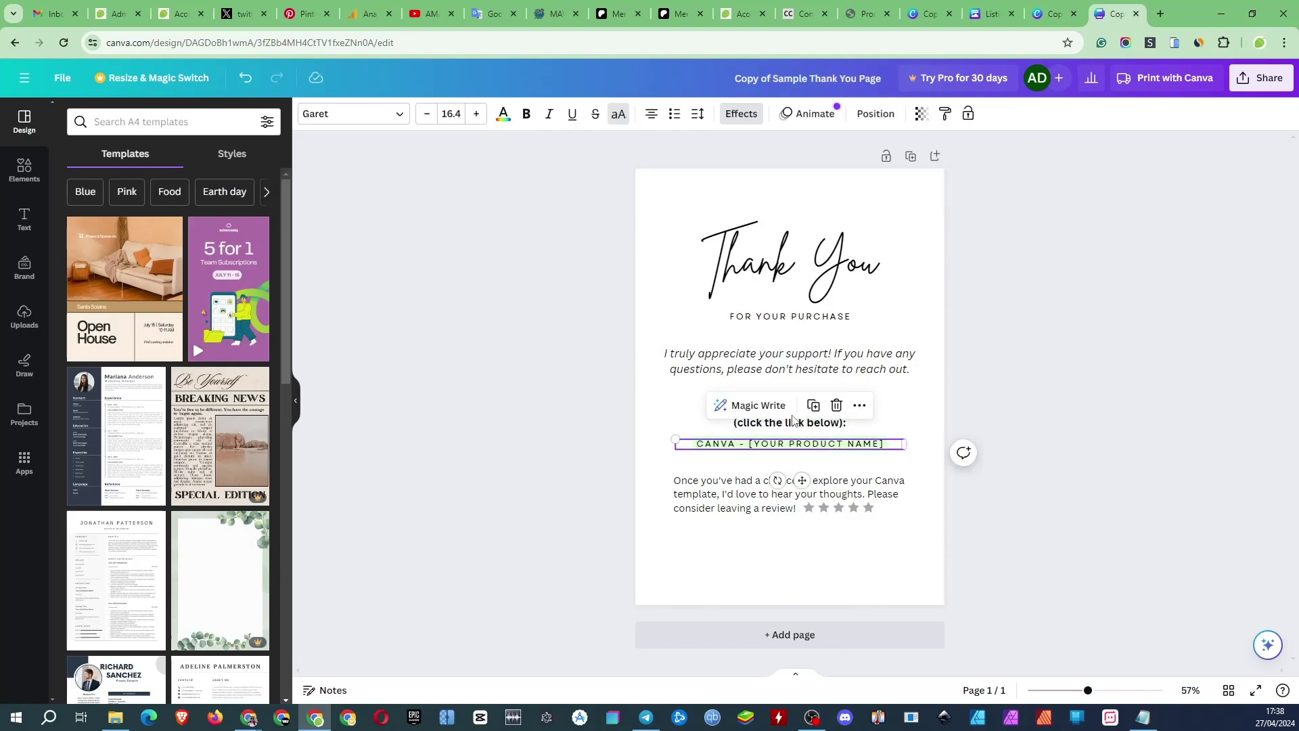
click(860, 406)
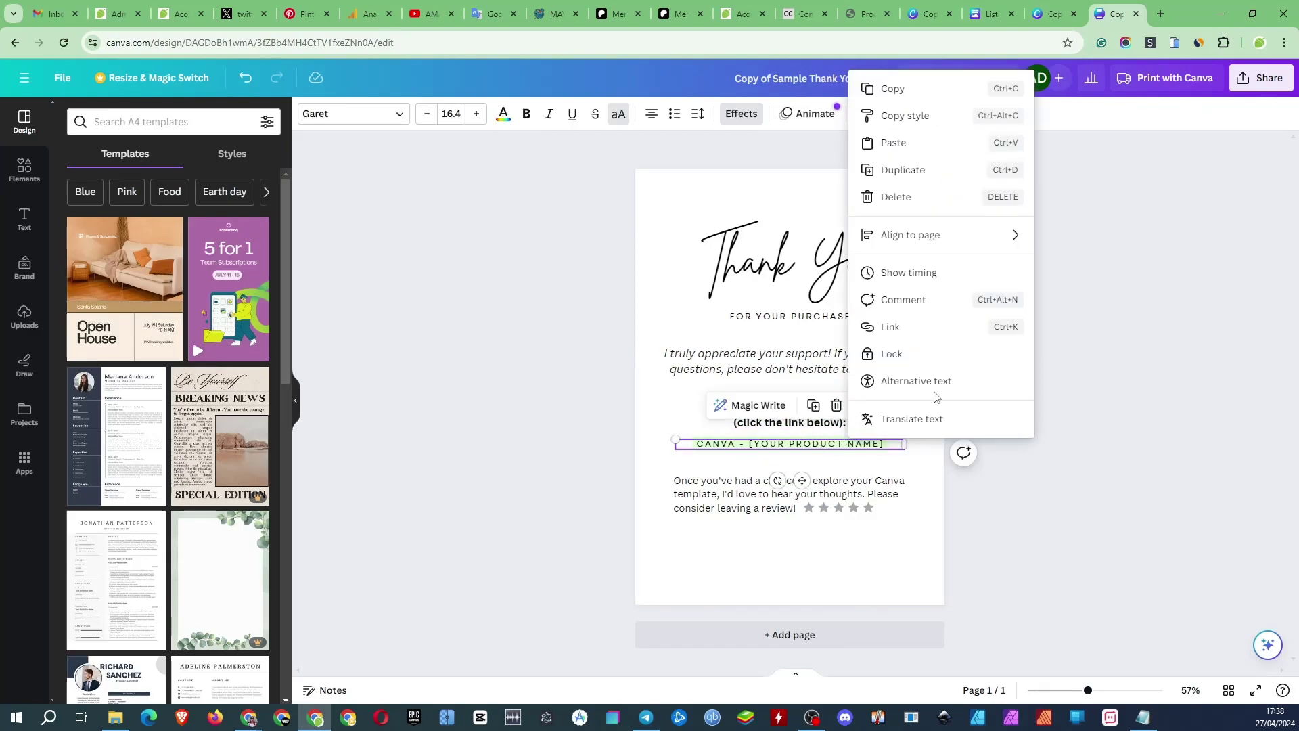
click(922, 332)
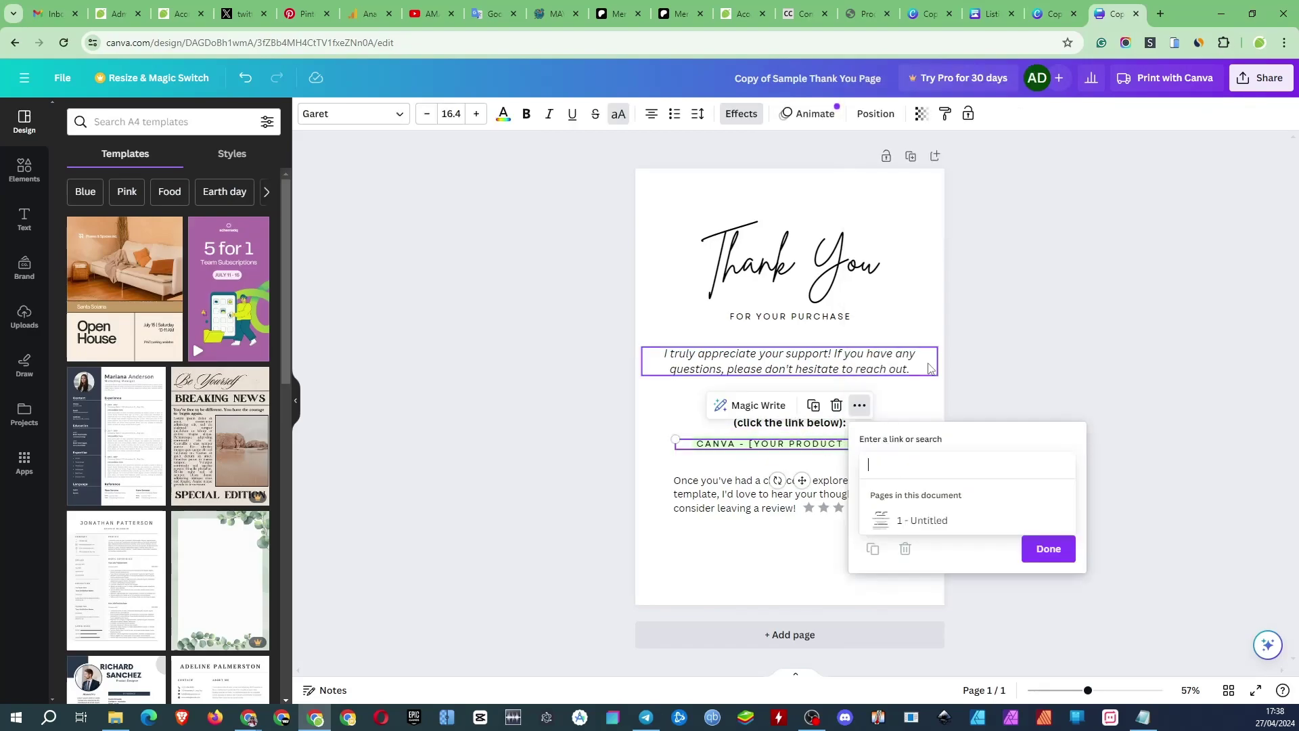
right_click(918, 474)
click(994, 254)
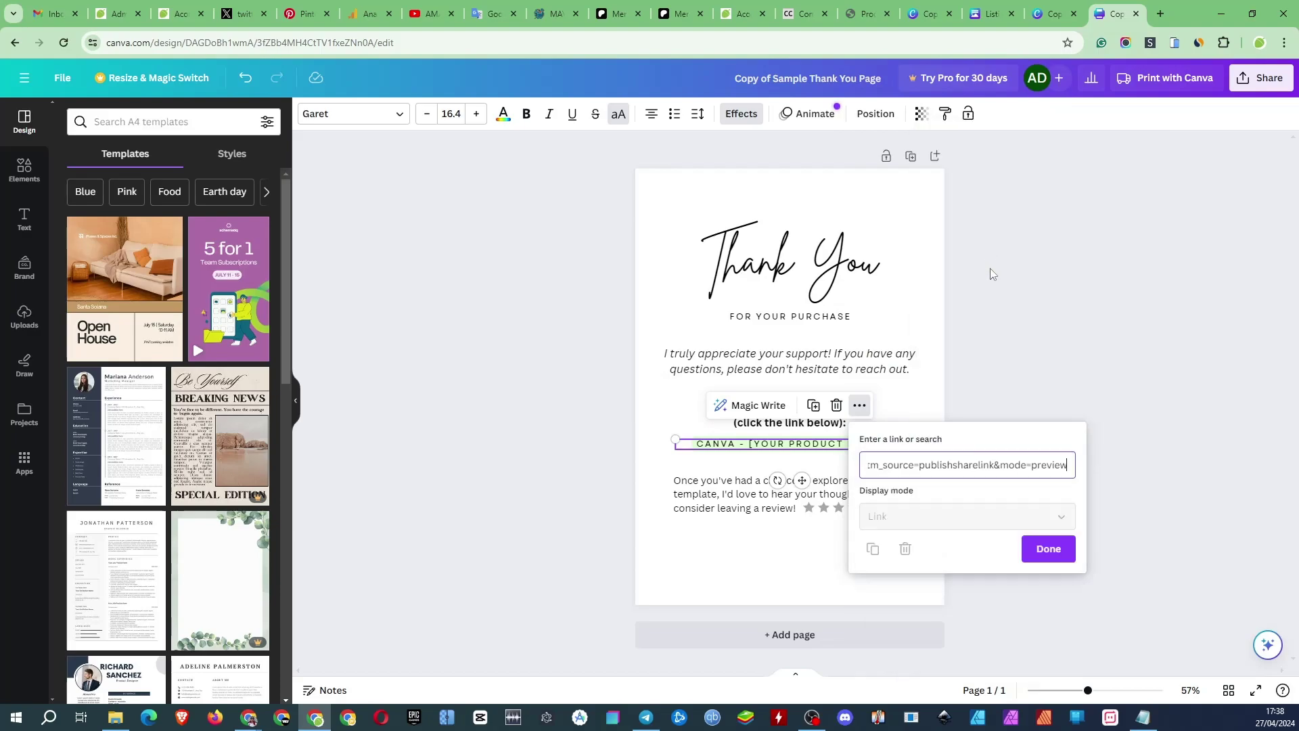
click(1053, 549)
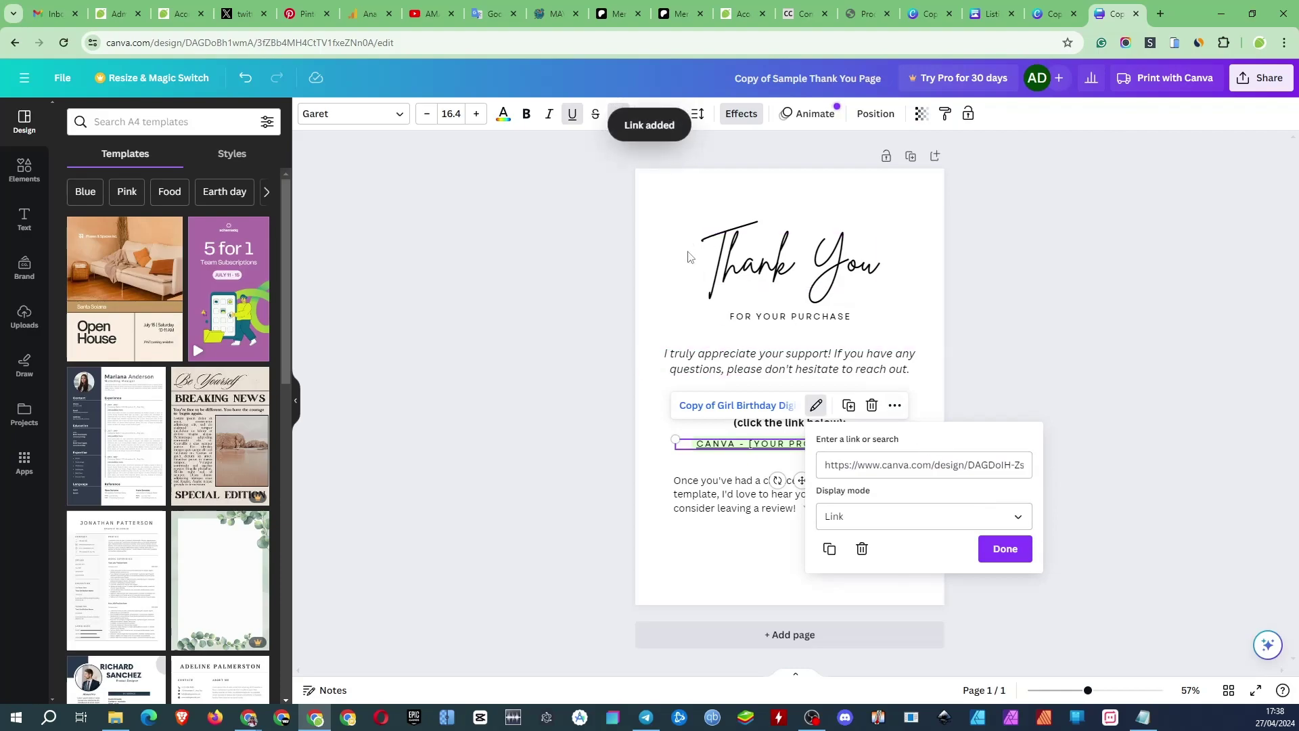
click(651, 408)
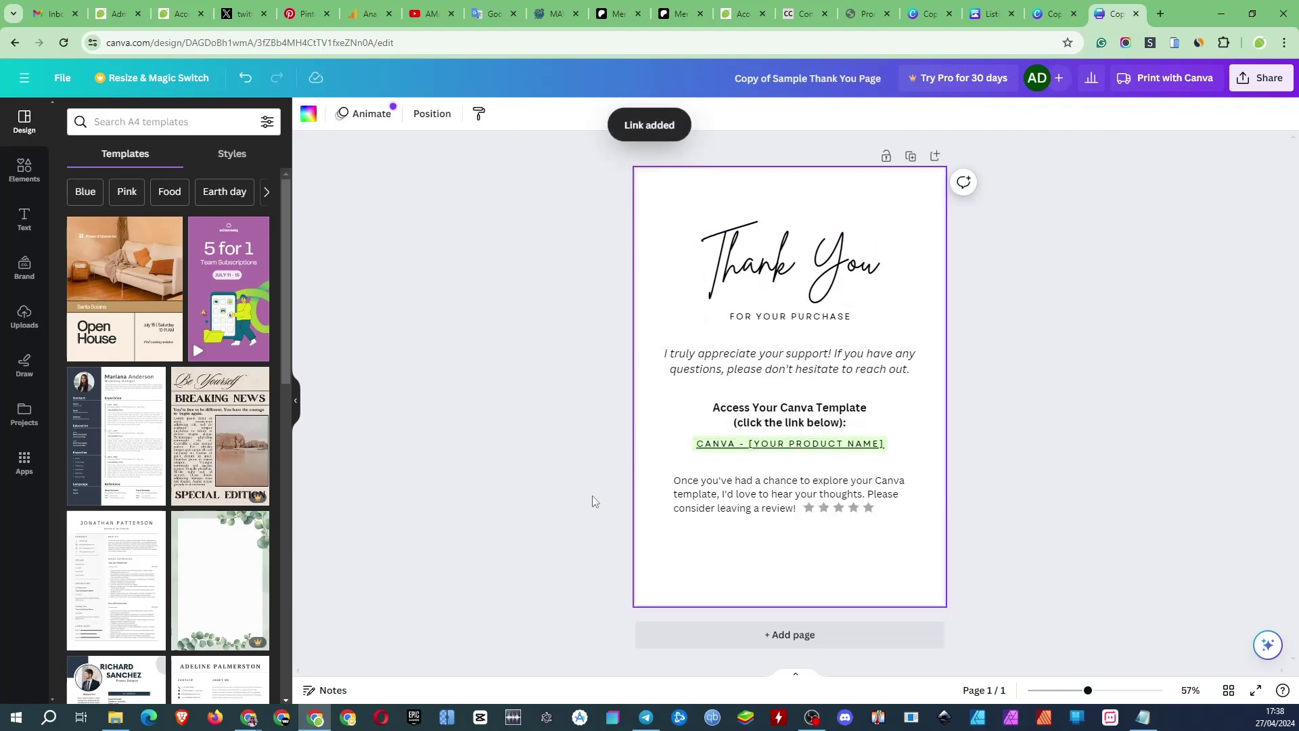
Remove the underline from the linked product-name text.
click(737, 441)
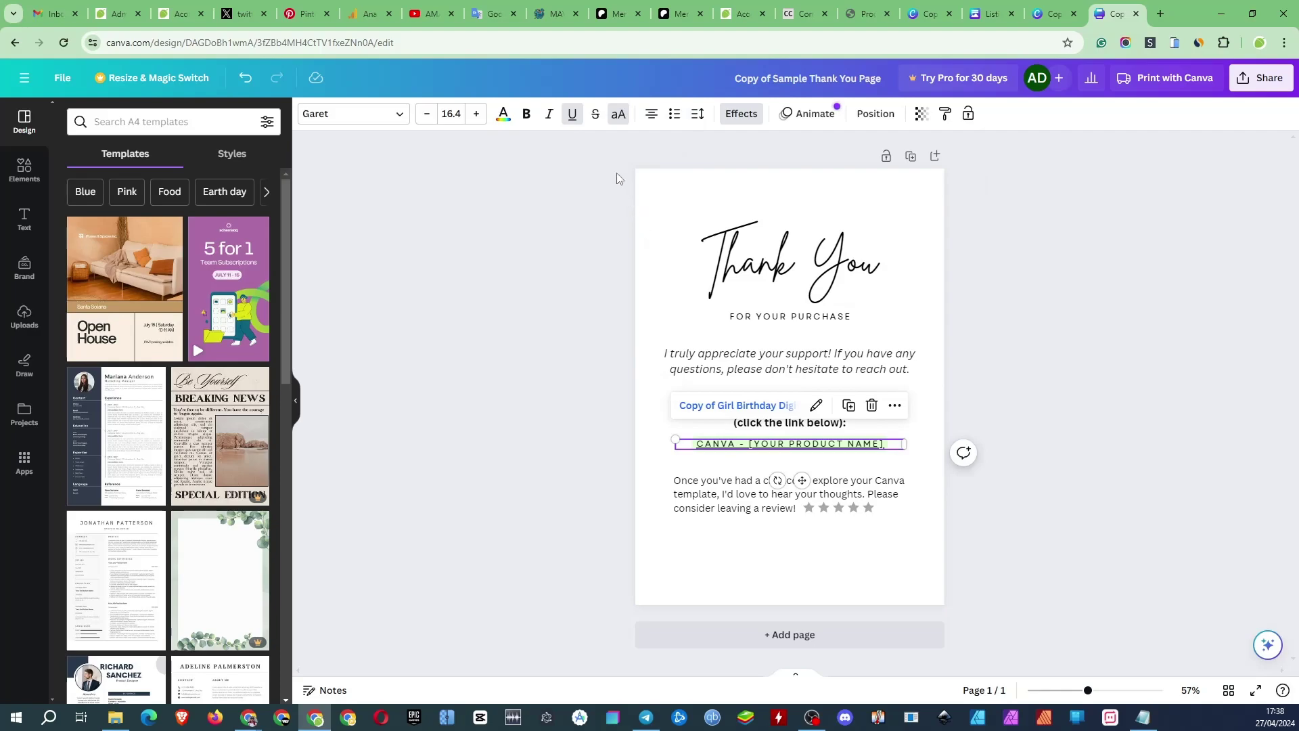
click(572, 121)
click(574, 273)
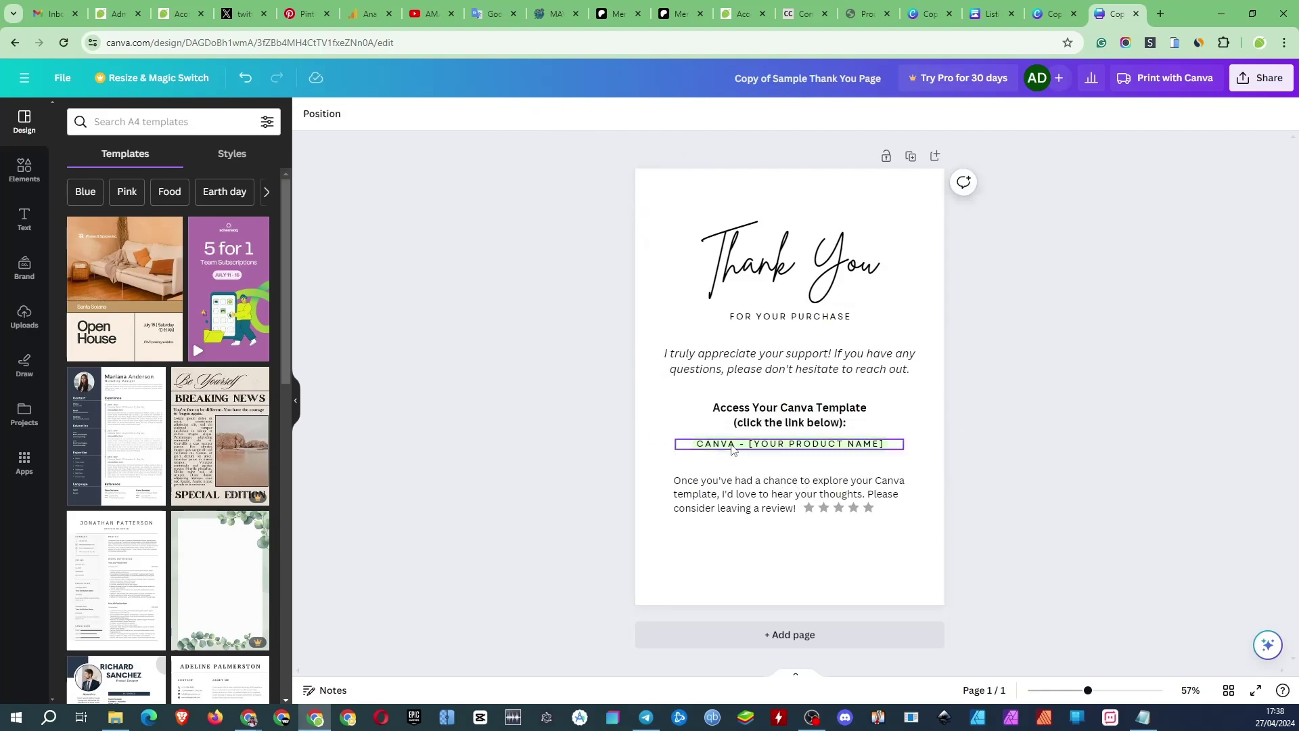
Bring up the download settings and list the available file types.
click(1261, 78)
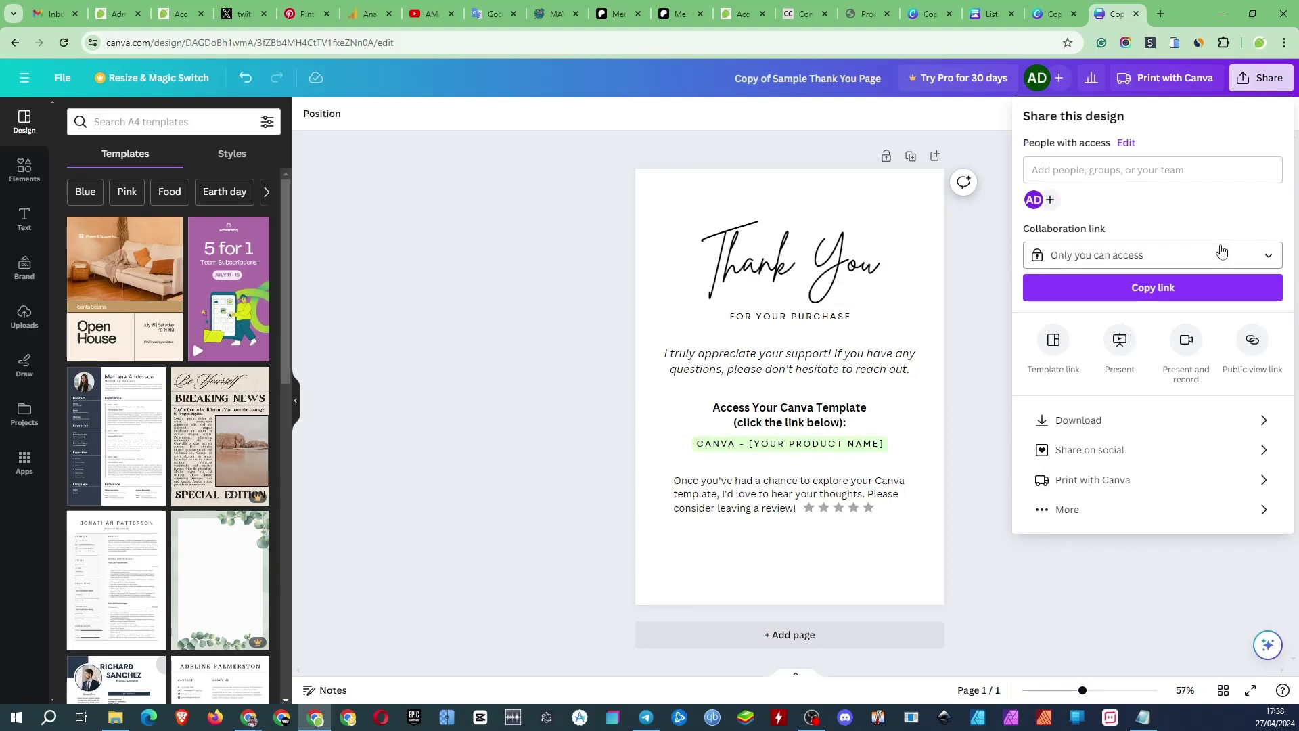
click(1071, 431)
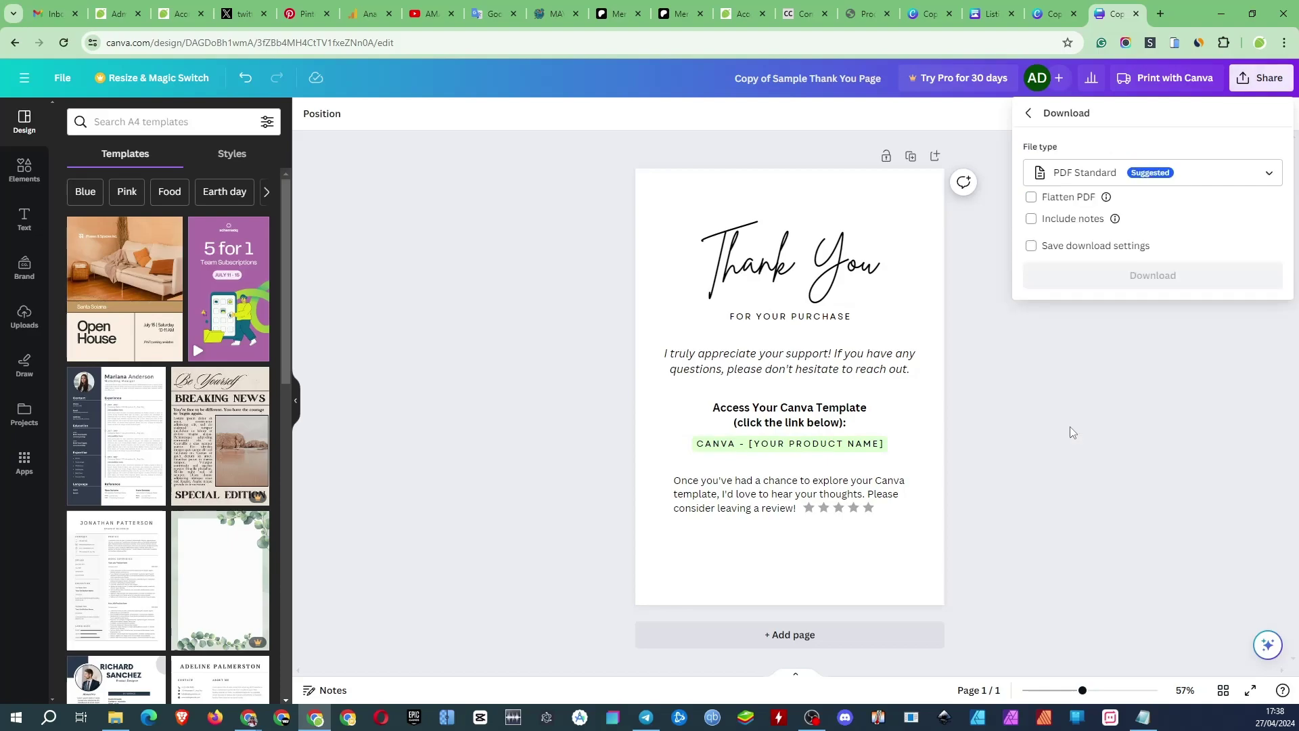
click(1096, 174)
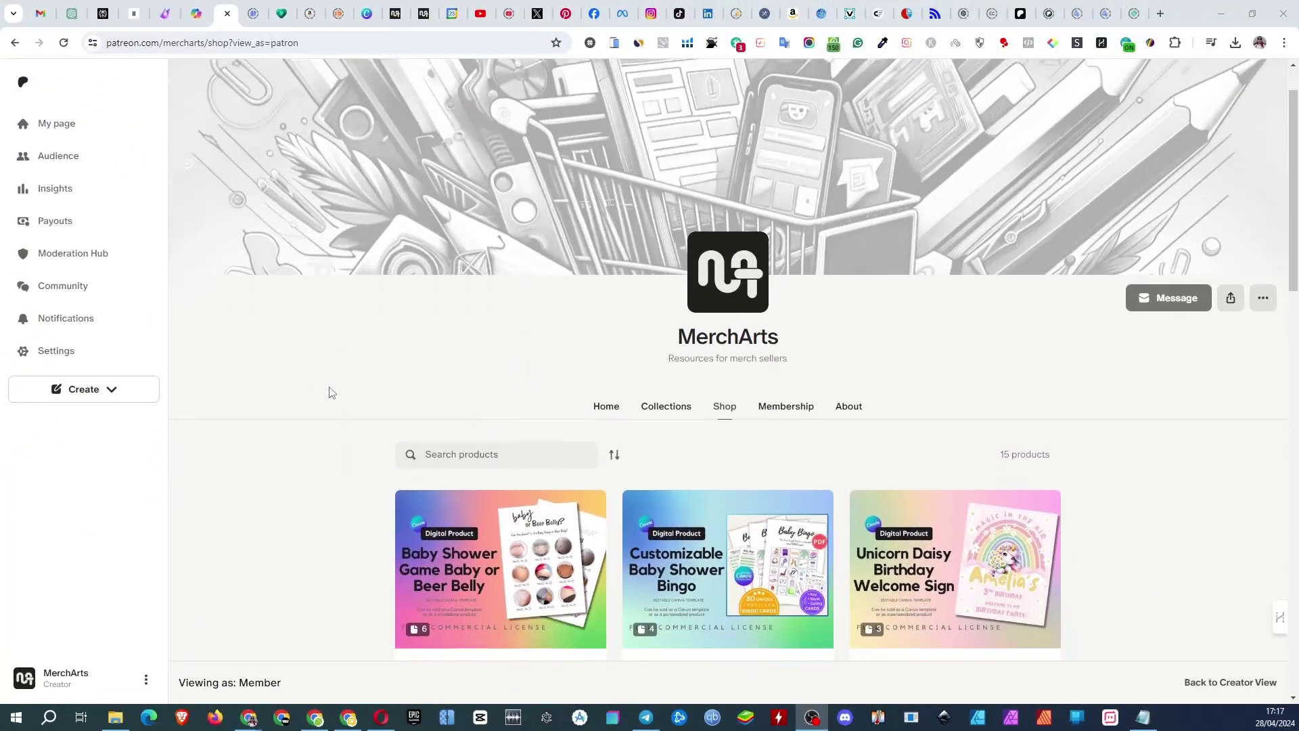
Scroll the MerchArts shop grid down to the Unicorn Daisy birthday invitation listings.
scroll(328, 393, down, 4)
scroll(329, 397, down, 3)
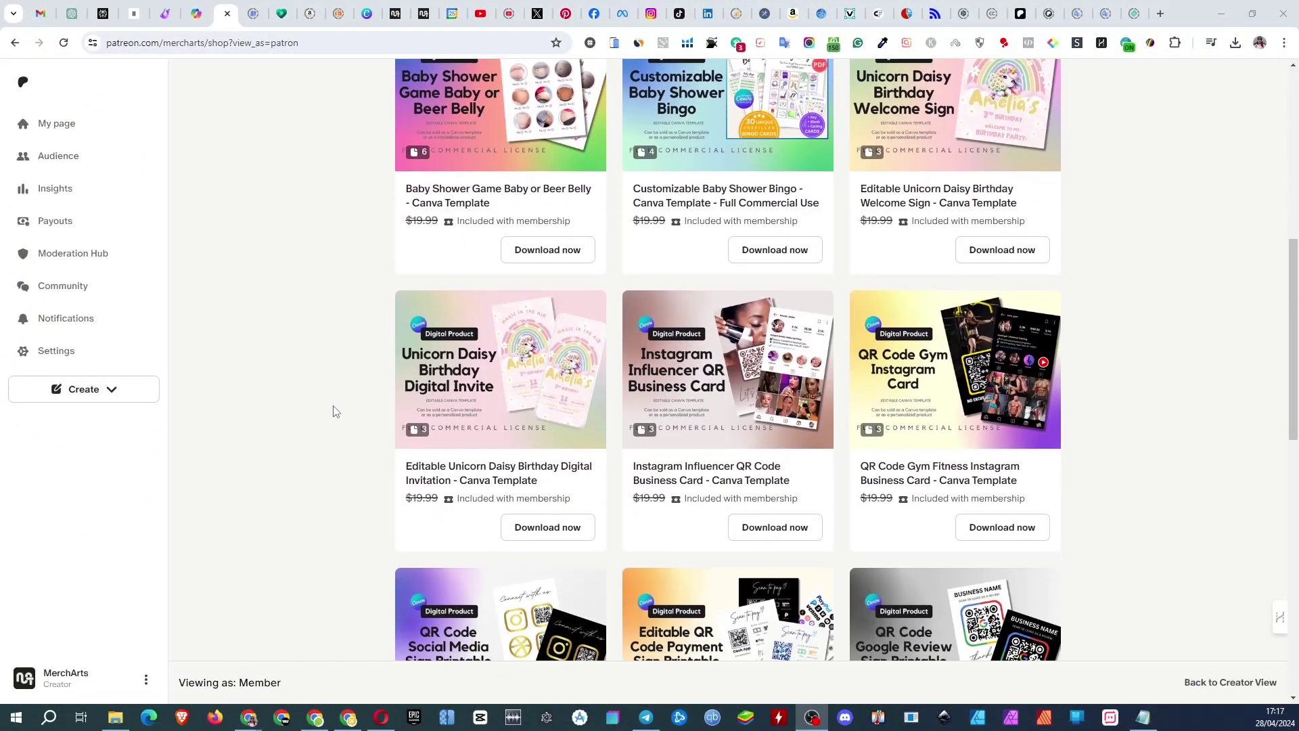